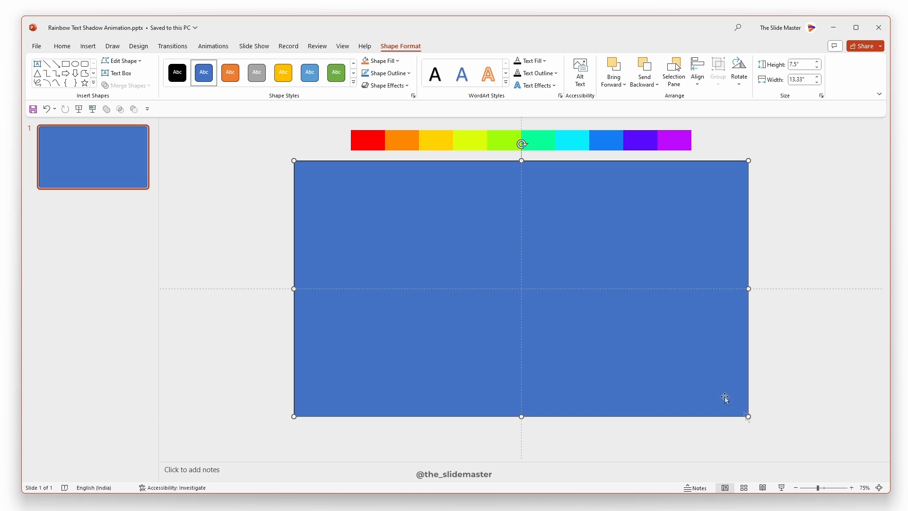
Step: Give the rectangle covering the slide a solid black fill and no outline
right_click(447, 209)
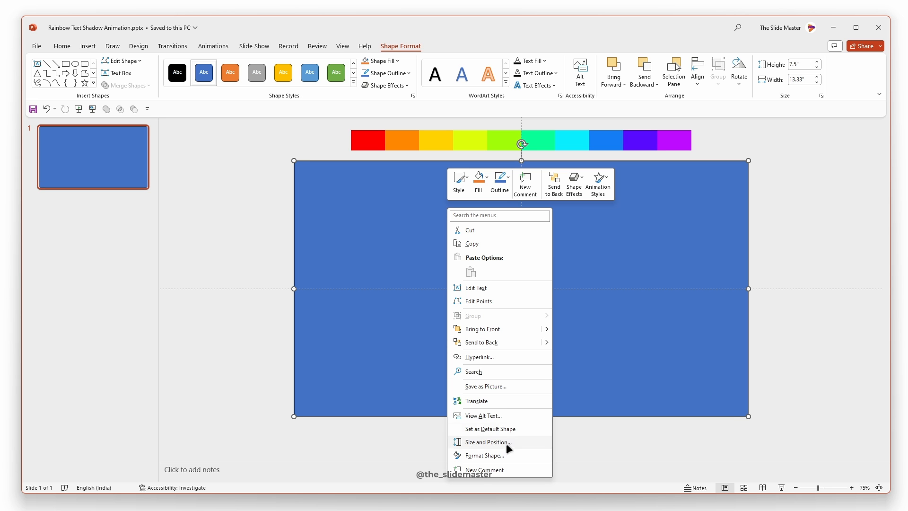
click(511, 456)
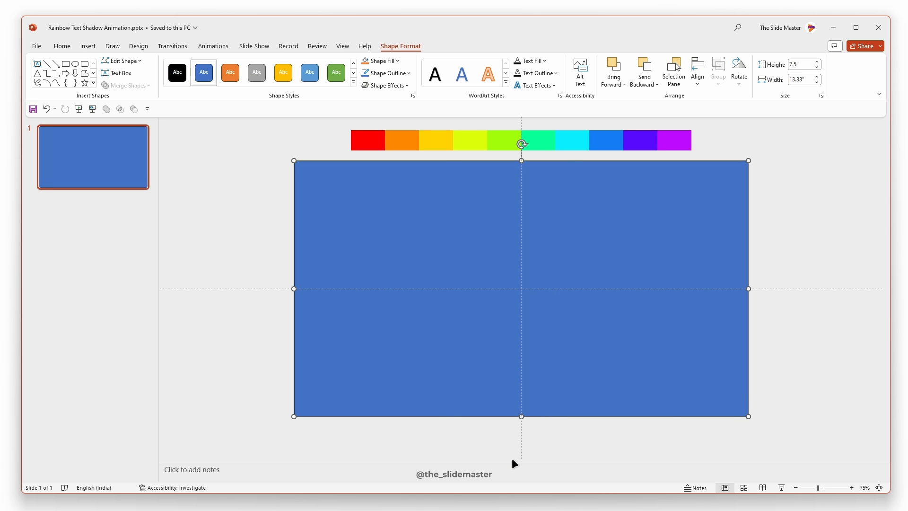
click(809, 181)
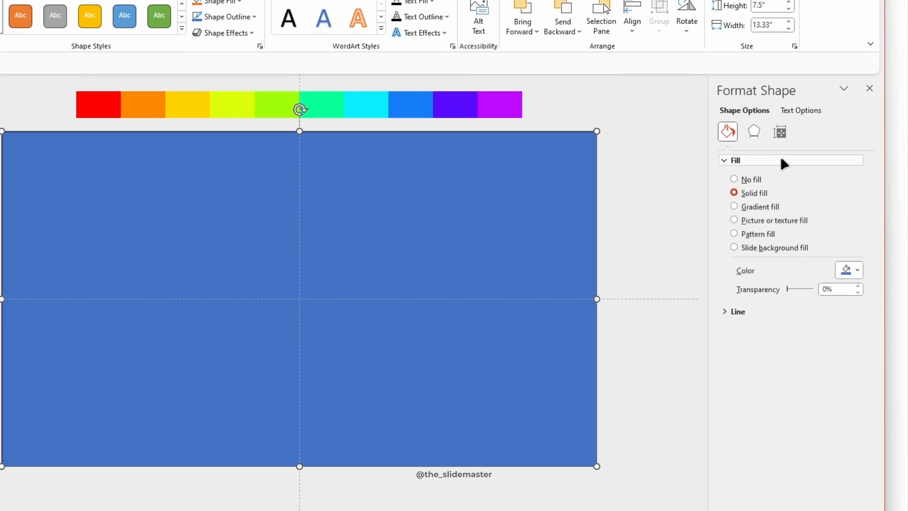
click(856, 270)
click(816, 302)
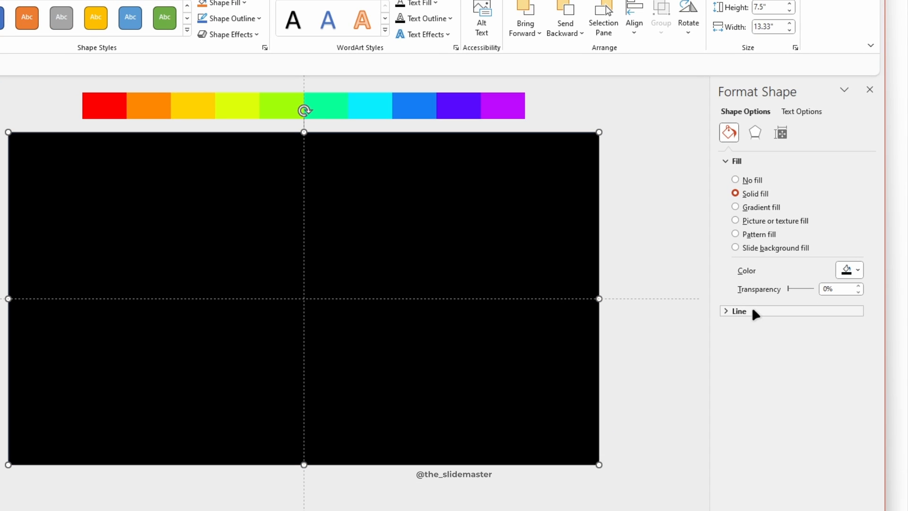
click(752, 311)
click(756, 330)
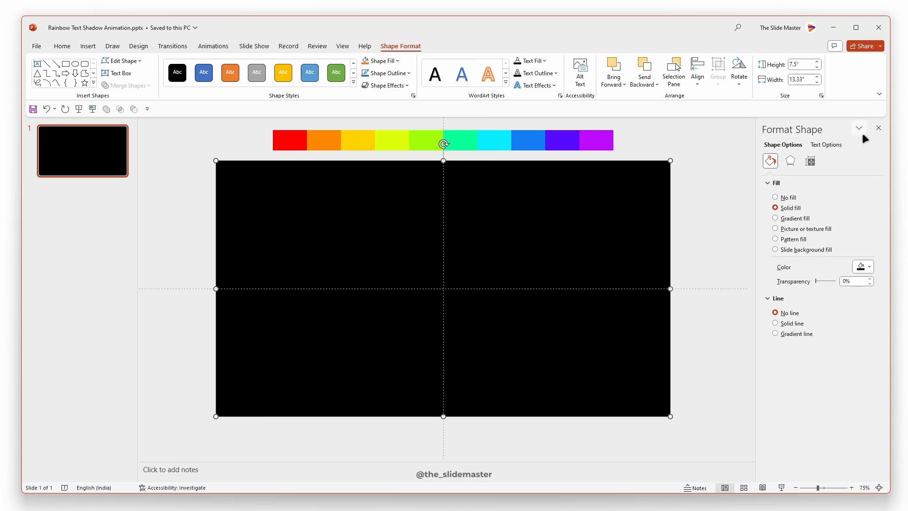
click(869, 89)
click(801, 212)
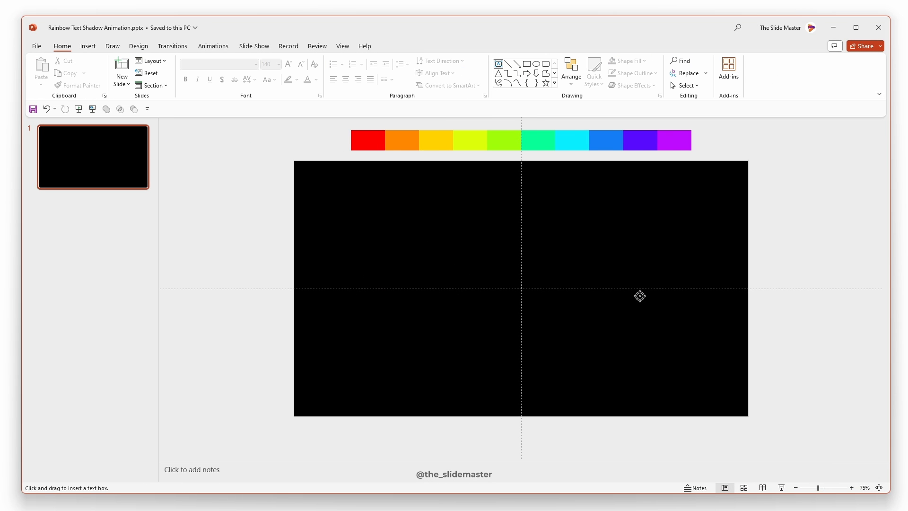
Step: Add a text box near the slide's centre containing the word RAINBOW in white
drag(426, 247, 638, 295)
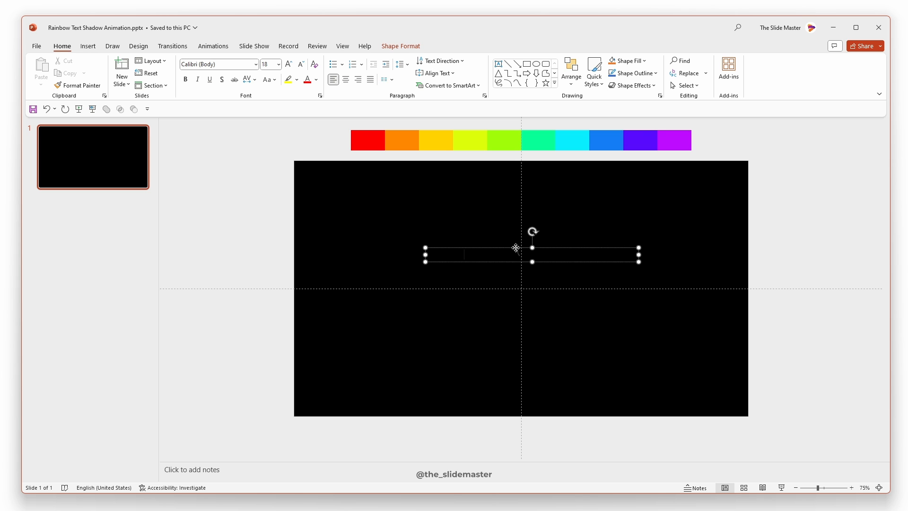
click(317, 79)
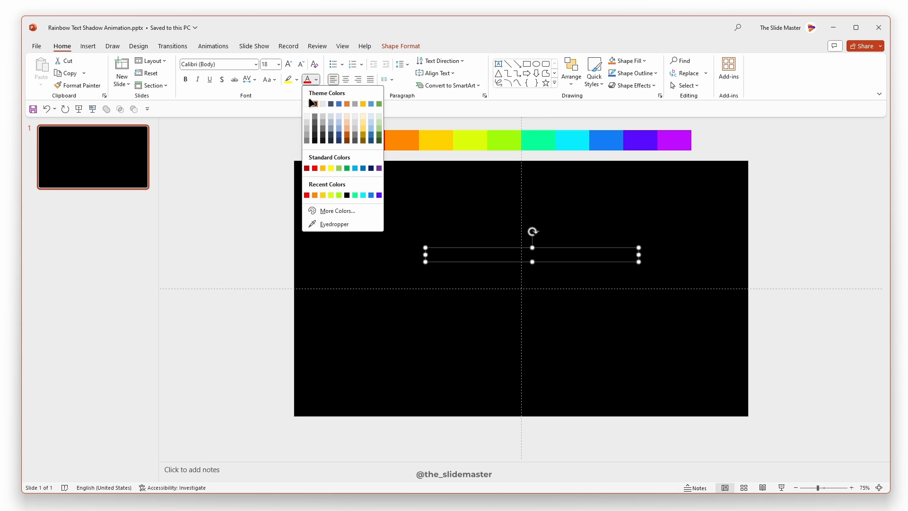
click(309, 101)
Step: Set the RAINBOW text to the HelveticaNeue BlackCond font at size 140
click(255, 64)
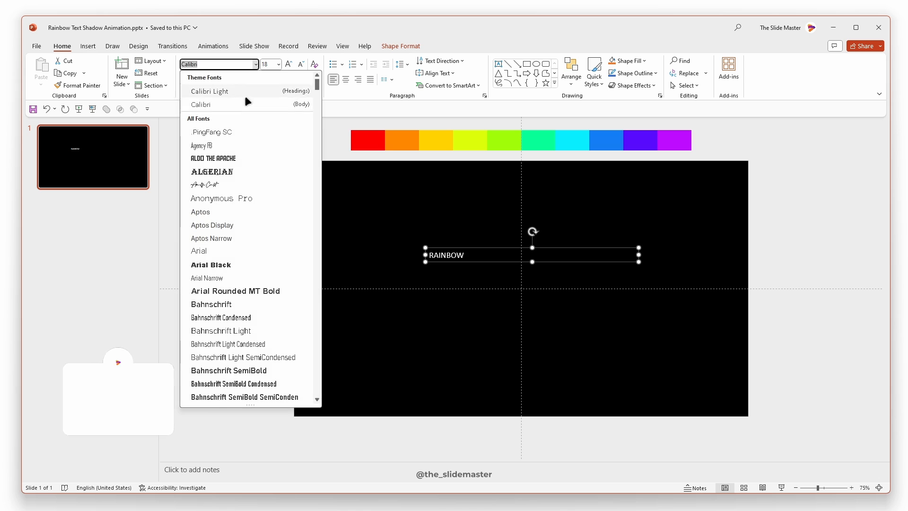
text(Helvetica Neue)
click(249, 211)
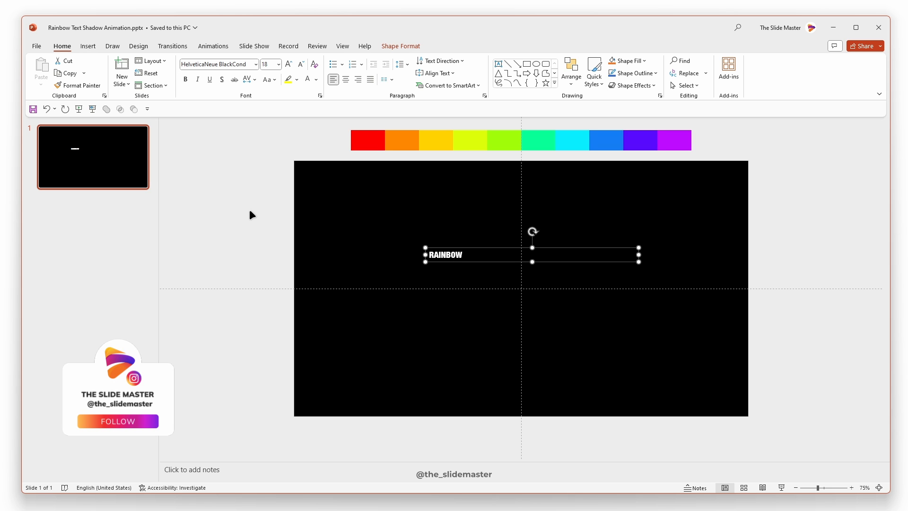
click(268, 65)
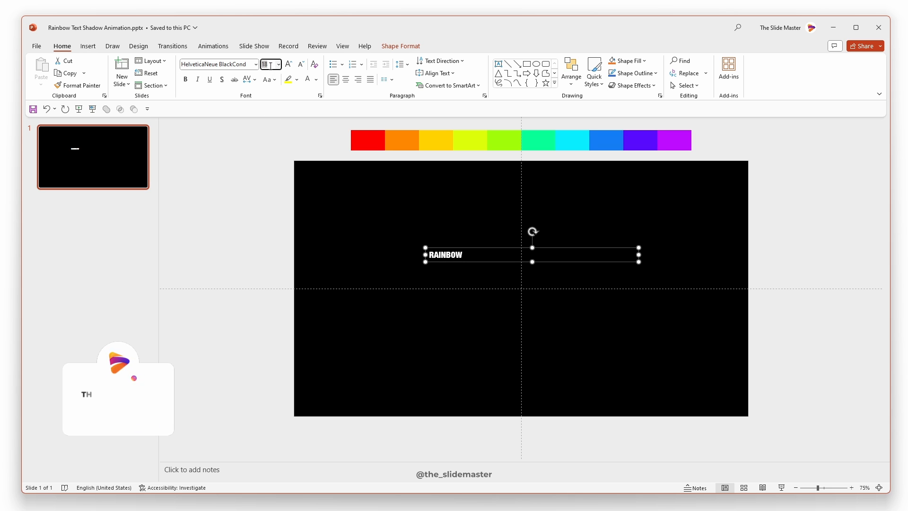
text(140)
key(Return)
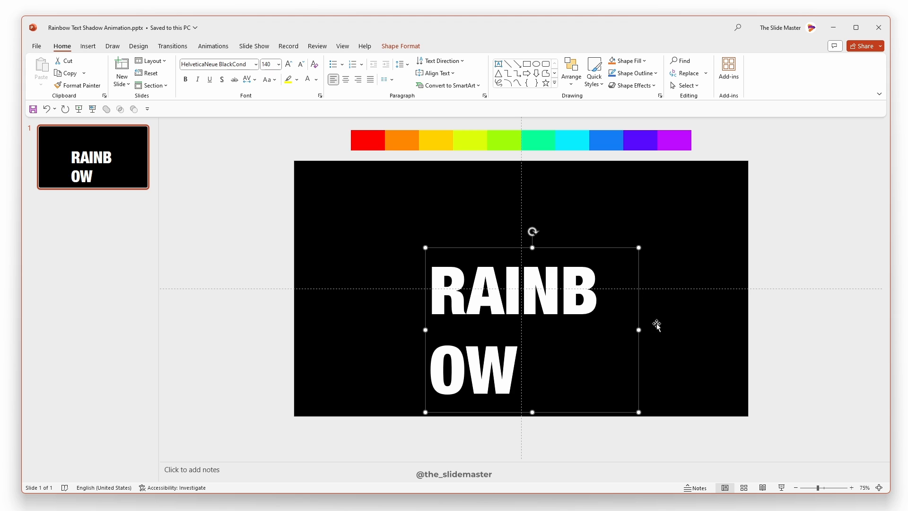
Step: Resize the text box to about 7.86" wide so RAINBOW fits on one line, and centre its text
drag(639, 329, 695, 329)
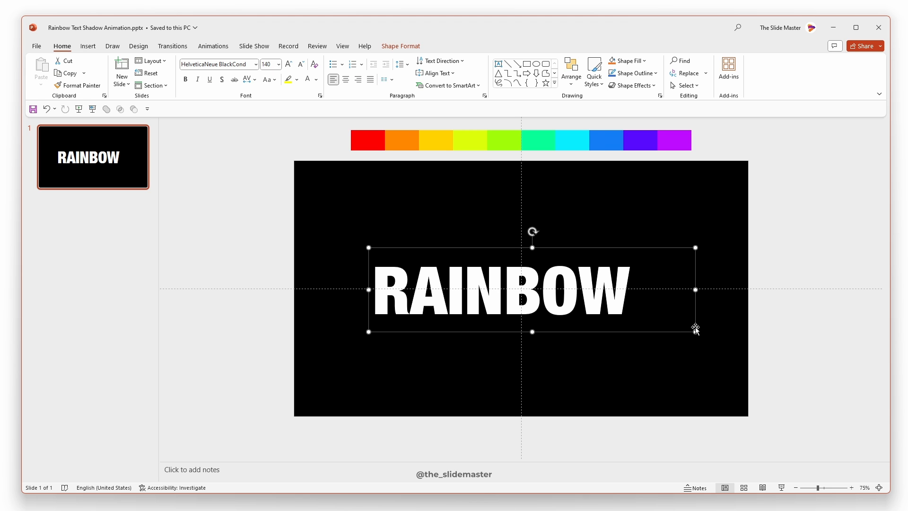
click(346, 79)
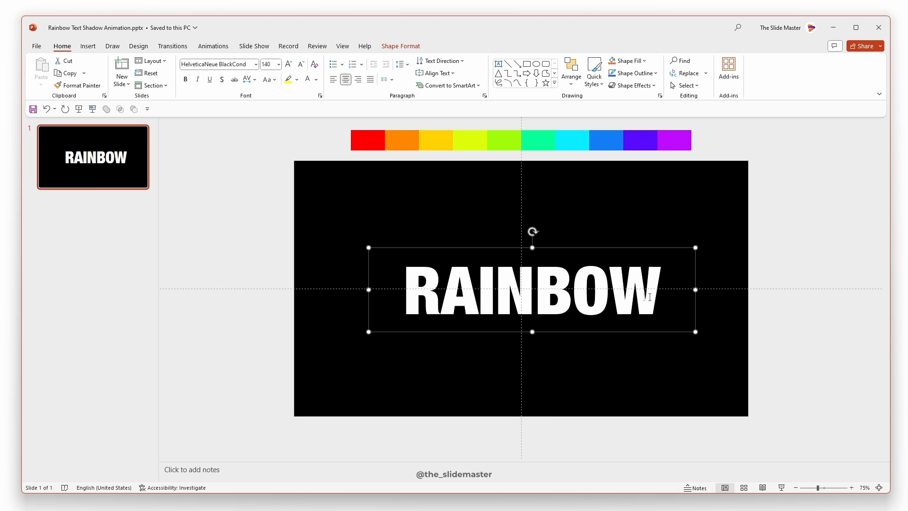
drag(694, 288, 669, 289)
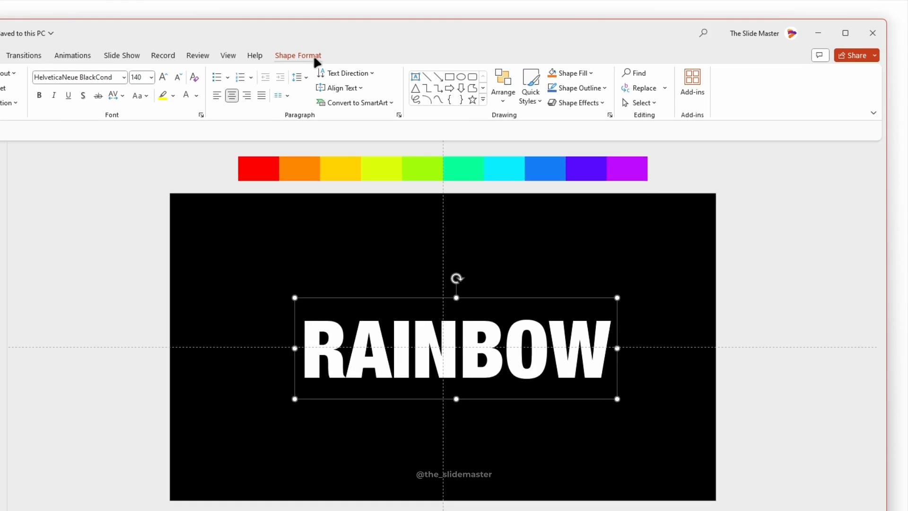
Step: Align the RAINBOW text box to the horizontal centre and vertical middle of the slide
click(315, 58)
click(656, 99)
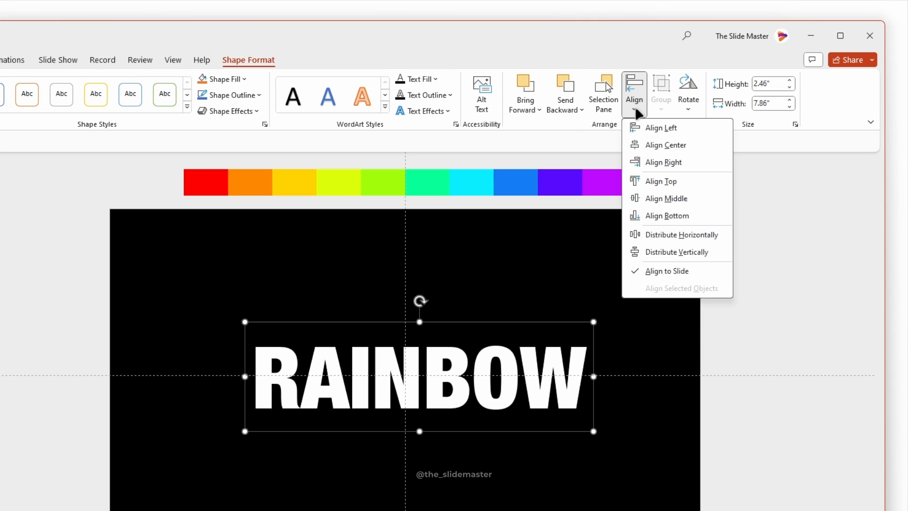
click(642, 145)
click(634, 97)
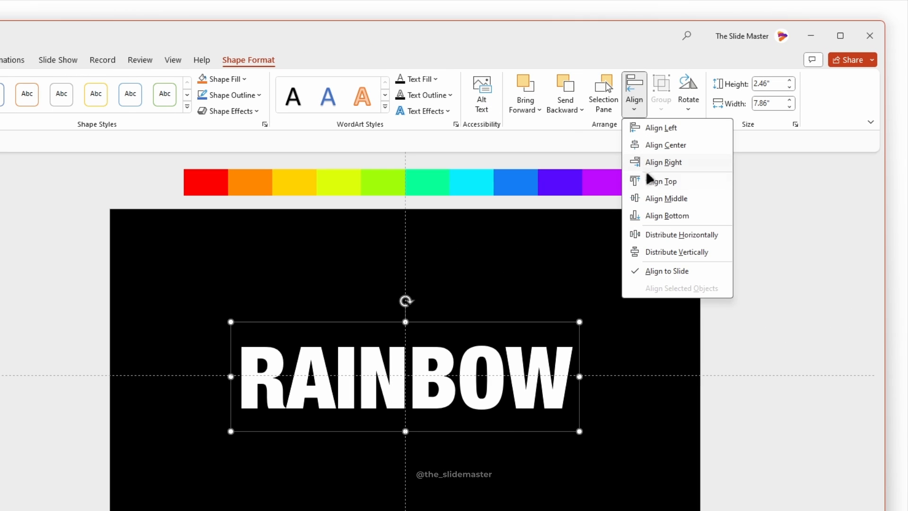
click(655, 198)
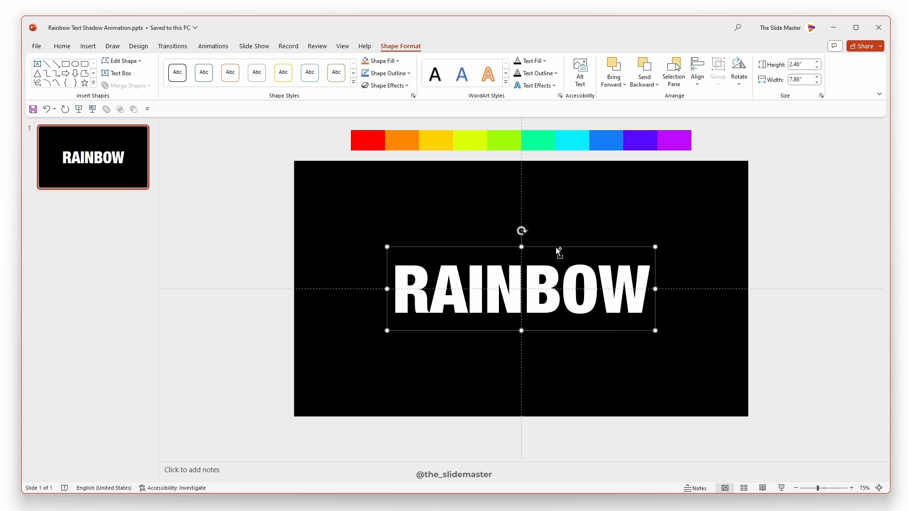
Step: Duplicate the RAINBOW text box and nudge the copy up and left until it is only slightly offset down-right from the original
key(ctrl+d)
key(ctrl+d)
key(ctrl+d)
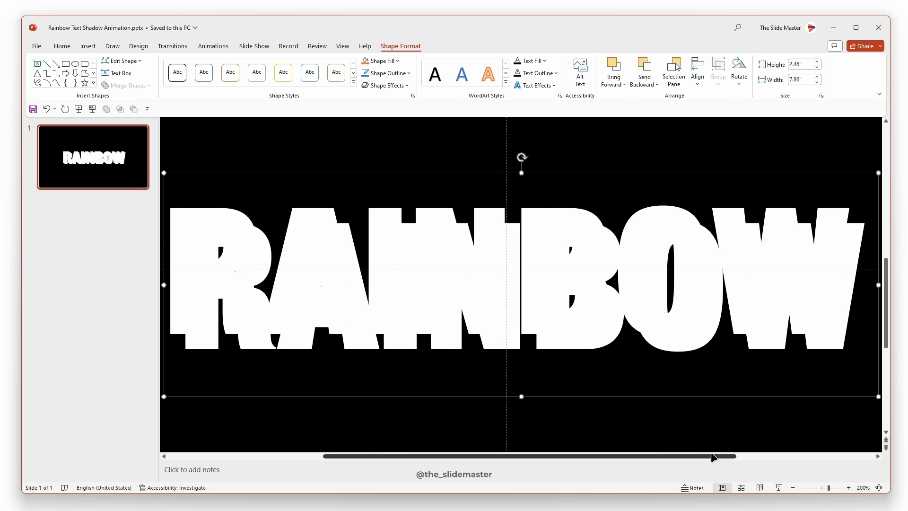
drag(713, 456, 767, 457)
key(Up)
key(Up)
key(Up)
key(Up)
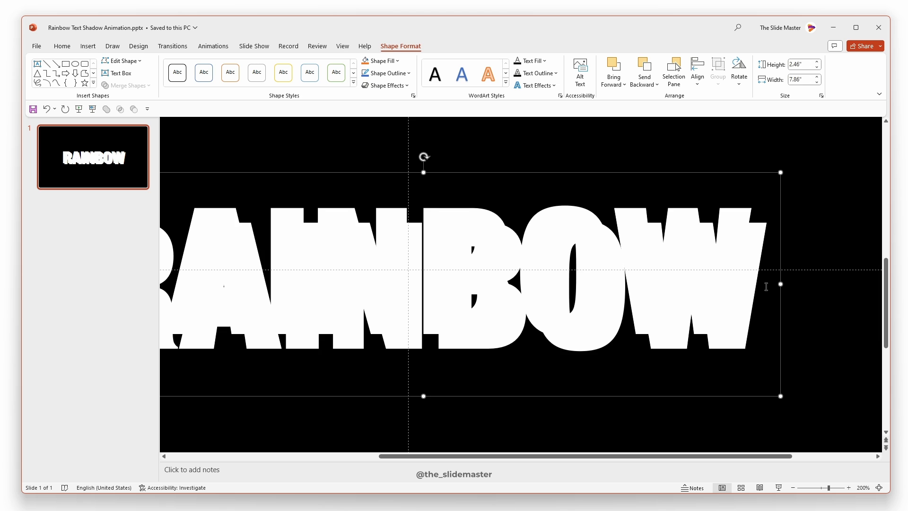
key(Left)
key(Left)
key(Left)
key(Left)
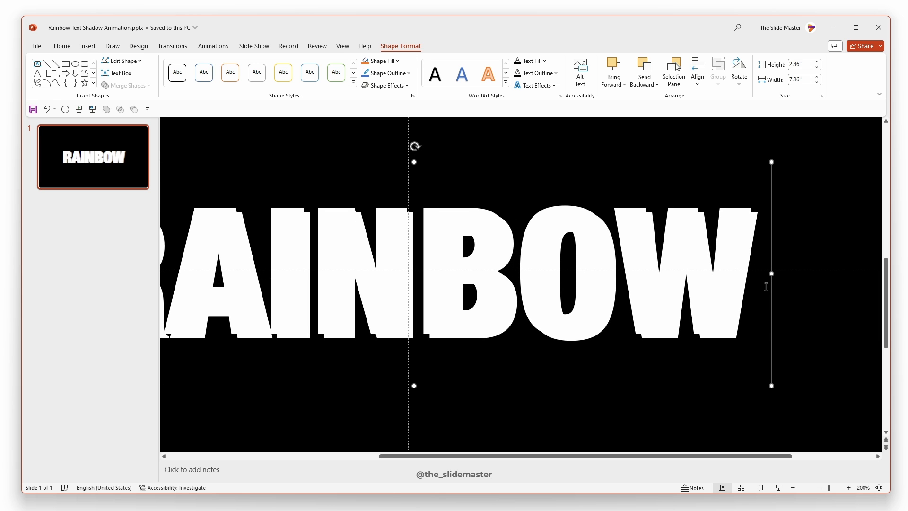
key(ctrl+Up)
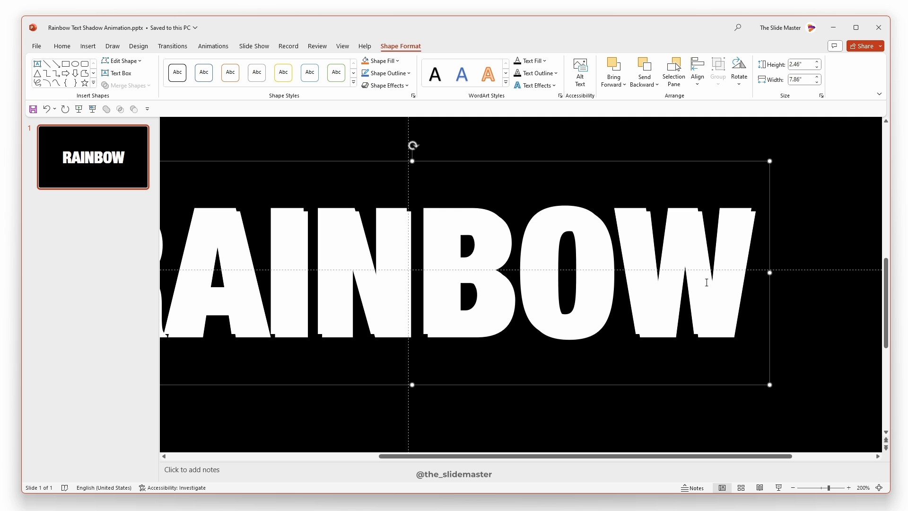
key(ctrl+Up)
key(ctrl+Left)
key(ctrl+Left)
key(ctrl+Left)
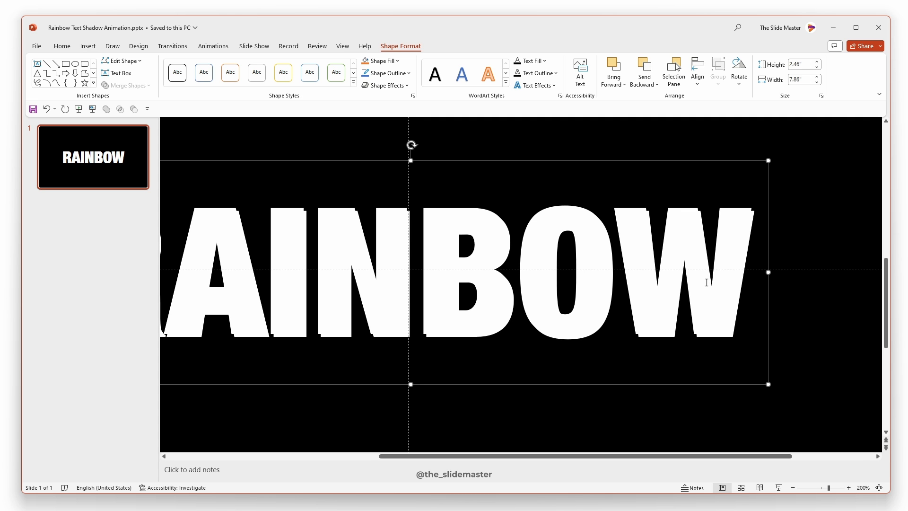
Step: Fill the duplicated RAINBOW text with the purple sampled from the last block of the colour strip
scroll(706, 282, down, 6)
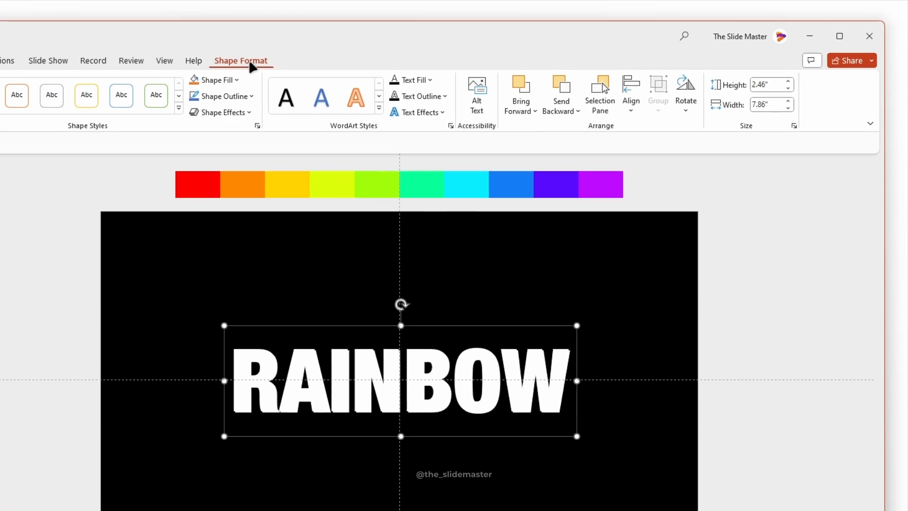
click(456, 124)
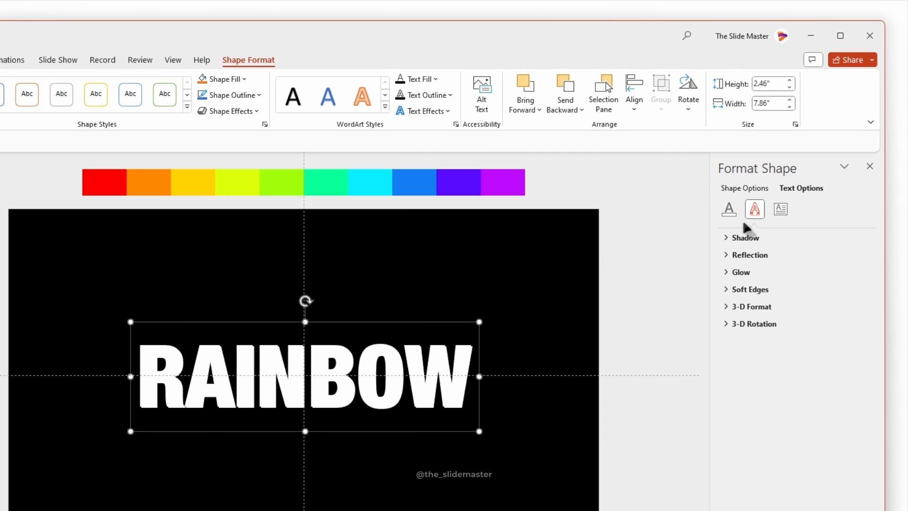
click(729, 209)
click(846, 334)
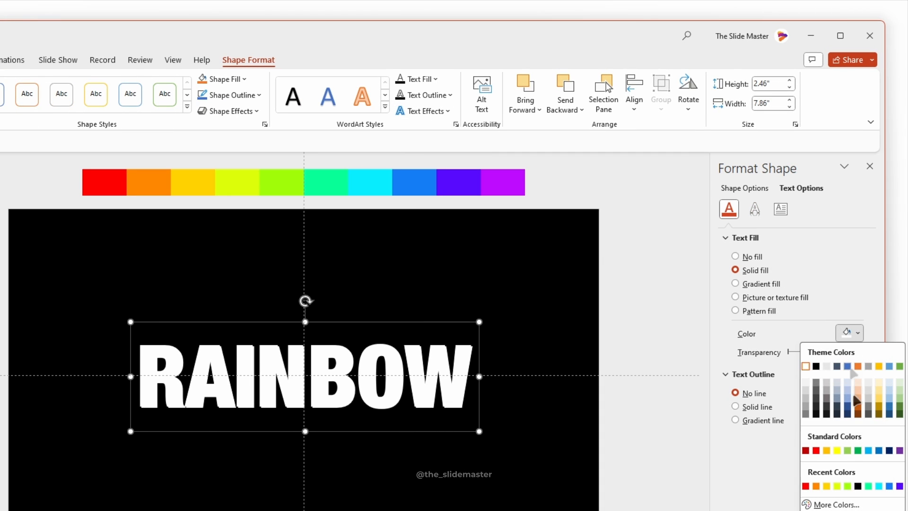
click(835, 510)
click(513, 177)
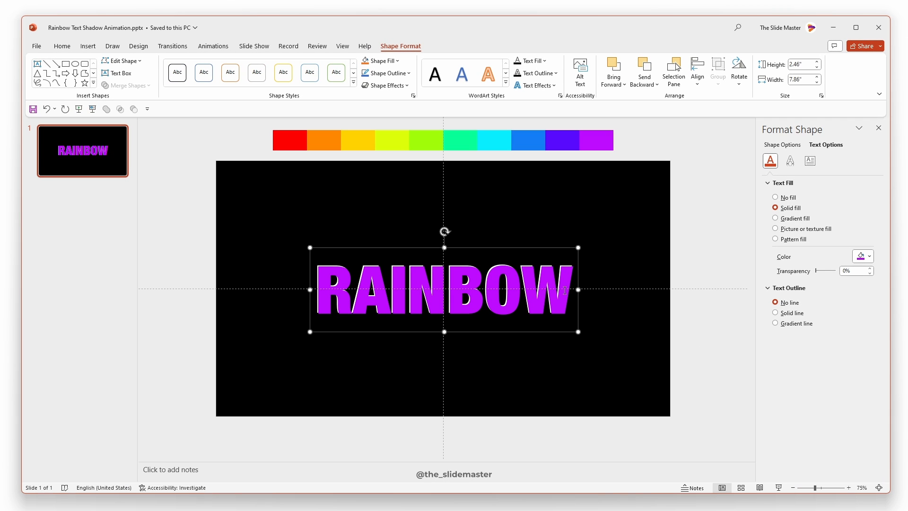
Step: Duplicate the purple RAINBOW text and fill the copy with the indigo sampled from the colour strip
key(ctrl+d)
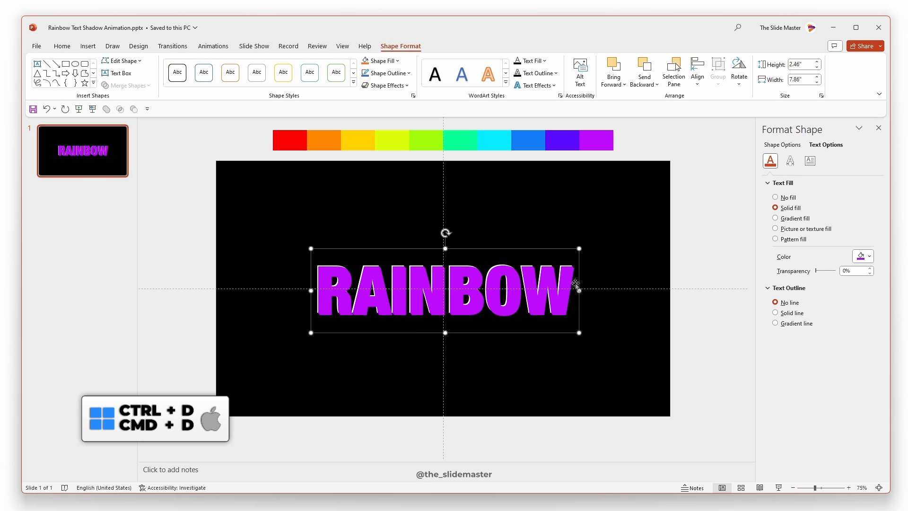
click(864, 256)
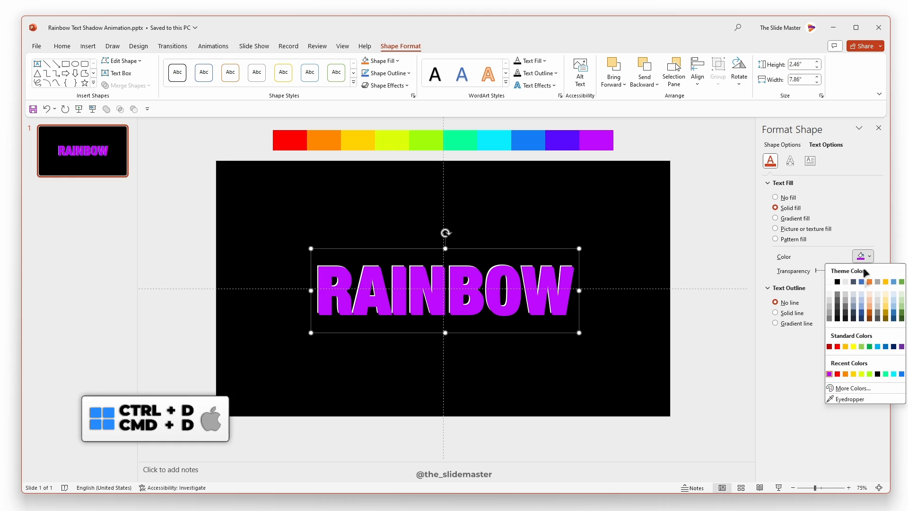
click(846, 400)
click(563, 136)
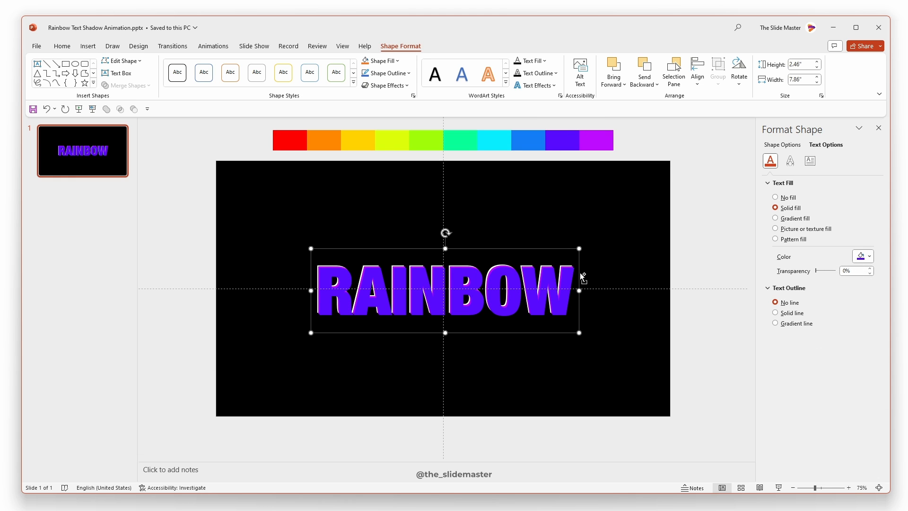
Step: Duplicate the indigo RAINBOW text and fill the new copy with the blue sampled from the colour strip
drag(582, 277, 584, 278)
click(863, 256)
click(846, 400)
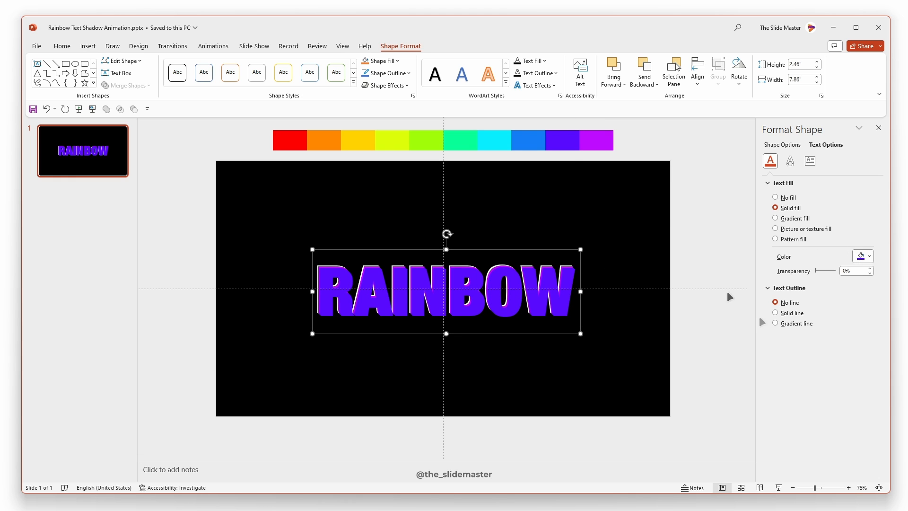
click(525, 137)
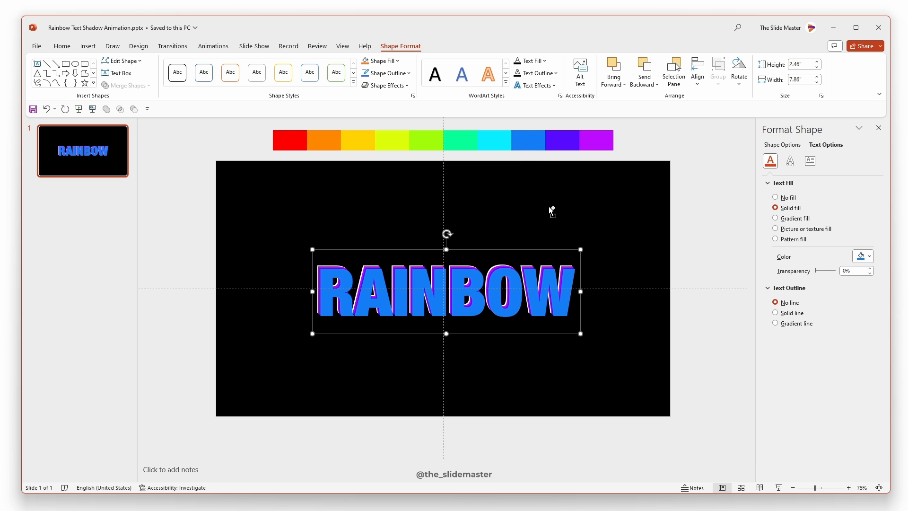
Step: Duplicate the blue RAINBOW text and fill the new copy with the cyan sampled from the colour strip
click(863, 256)
click(846, 400)
click(495, 139)
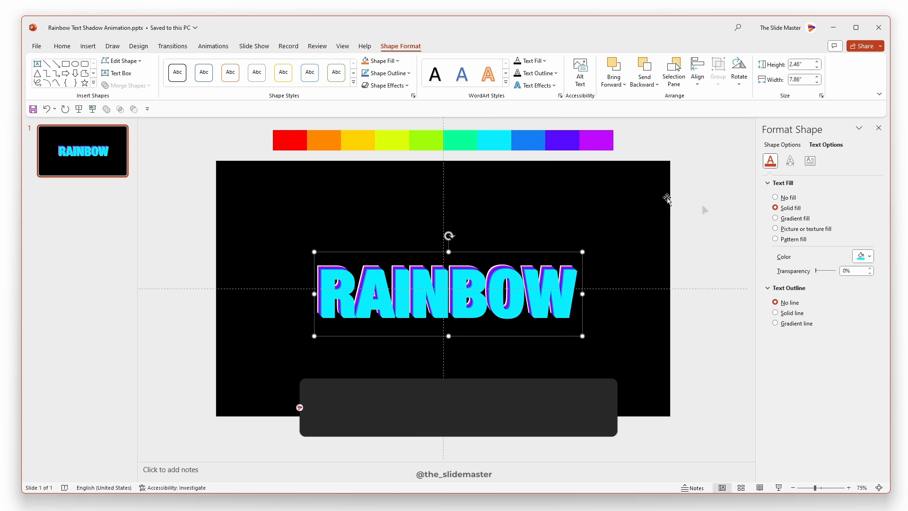
Step: Duplicate the cyan RAINBOW text and fill the new copy with the mint green sampled from the colour strip
click(863, 255)
click(847, 400)
click(461, 140)
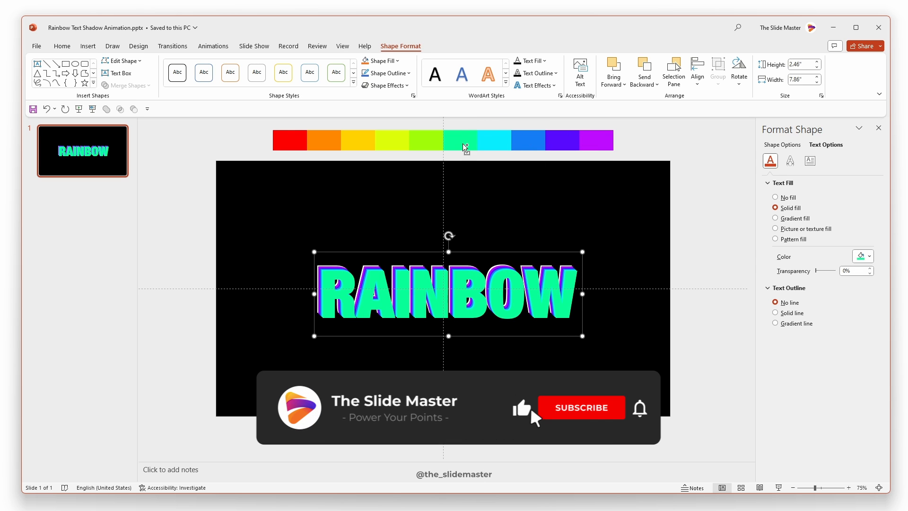
Step: Duplicate the mint green RAINBOW text and fill the new copy with the lime green sampled from the colour strip
click(864, 255)
click(846, 400)
click(426, 140)
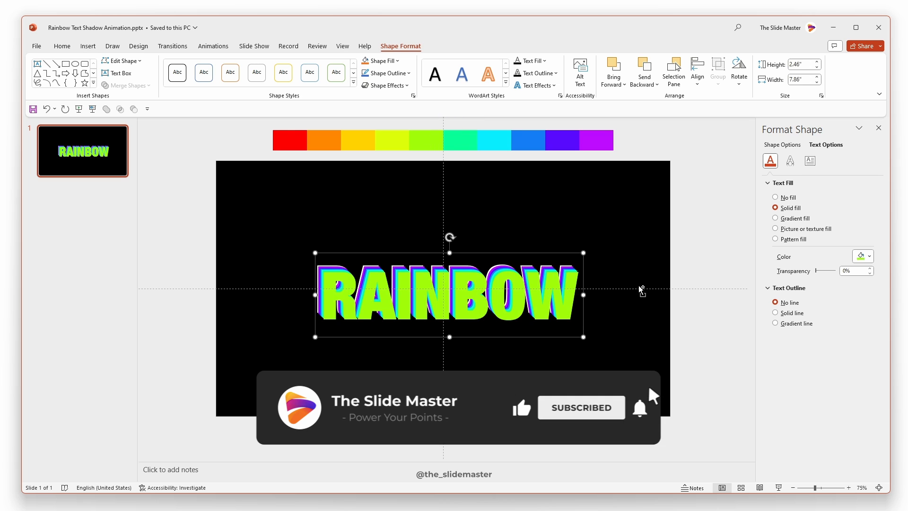
Step: Duplicate the lime green RAINBOW text and fill the new copy with the yellow-green sampled from the colour strip
click(863, 256)
click(846, 400)
click(402, 140)
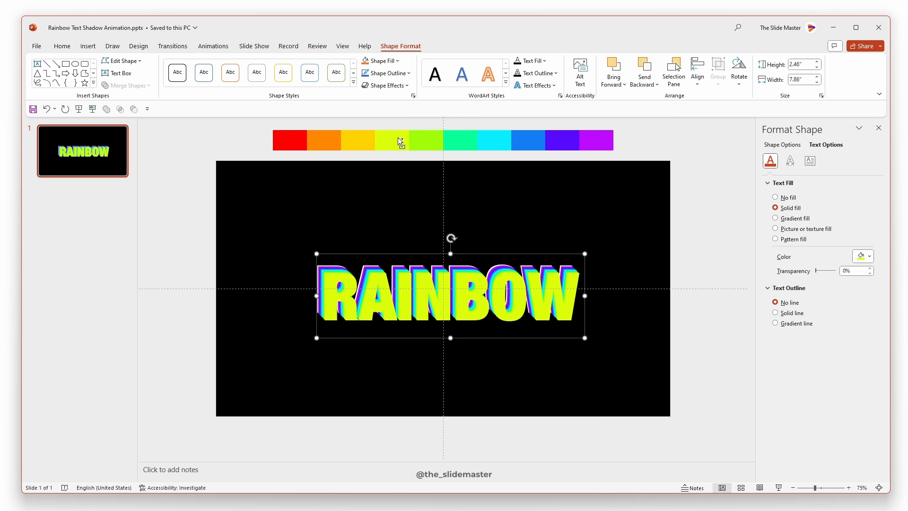
Step: Duplicate the yellow-green RAINBOW text and fill the new copy with the golden yellow sampled from the colour strip
click(864, 256)
click(846, 400)
click(358, 140)
Step: Duplicate the golden yellow RAINBOW text and fill the new copy with the orange sampled from the colour strip
click(863, 256)
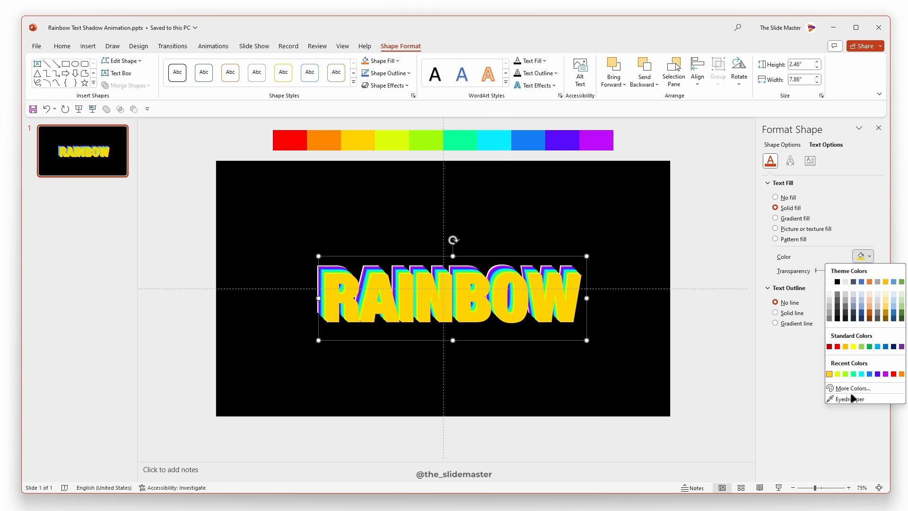
click(851, 399)
click(324, 140)
Step: Duplicate the orange RAINBOW text and fill the new copy with the red sampled from the colour strip
click(863, 256)
click(851, 399)
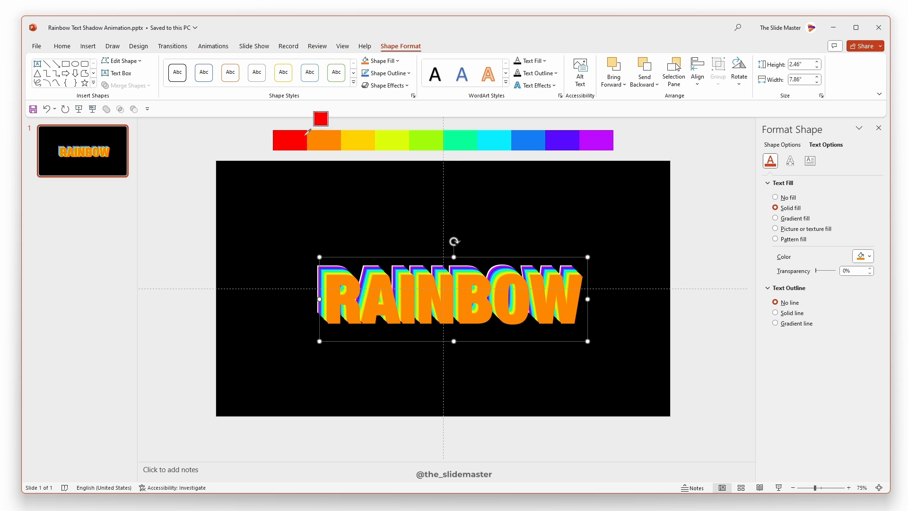
click(294, 138)
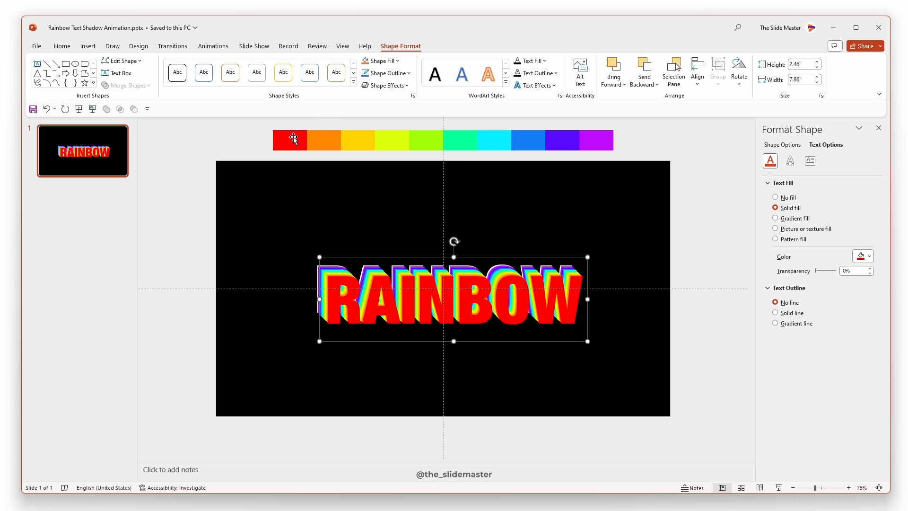
click(878, 128)
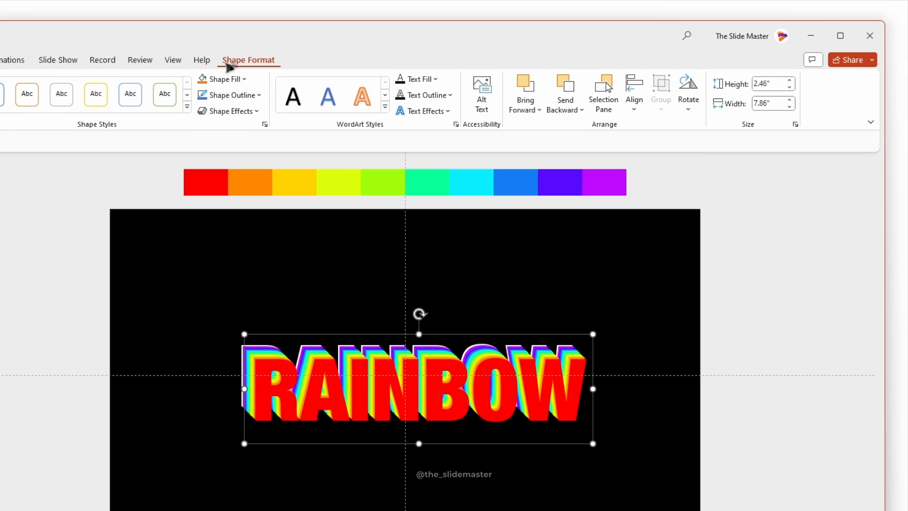
Step: Reverse the stacking order of the RAINBOW copies, with white TextBox 2 in front and red TextBox 25 behind the other text boxes
click(609, 99)
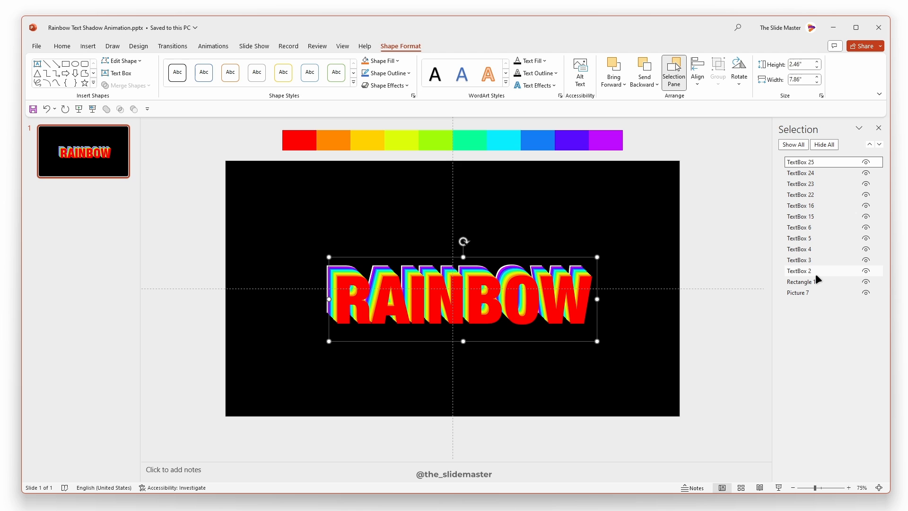
drag(815, 273, 824, 249)
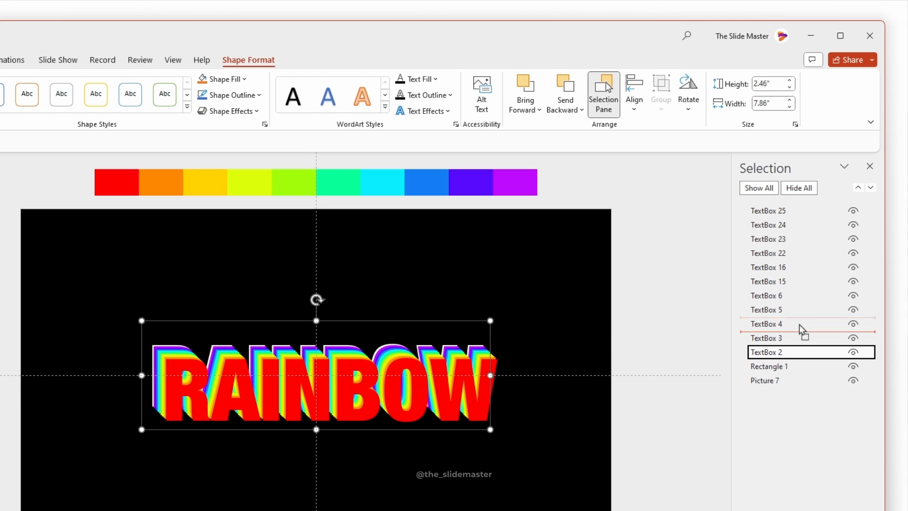
drag(799, 324, 797, 208)
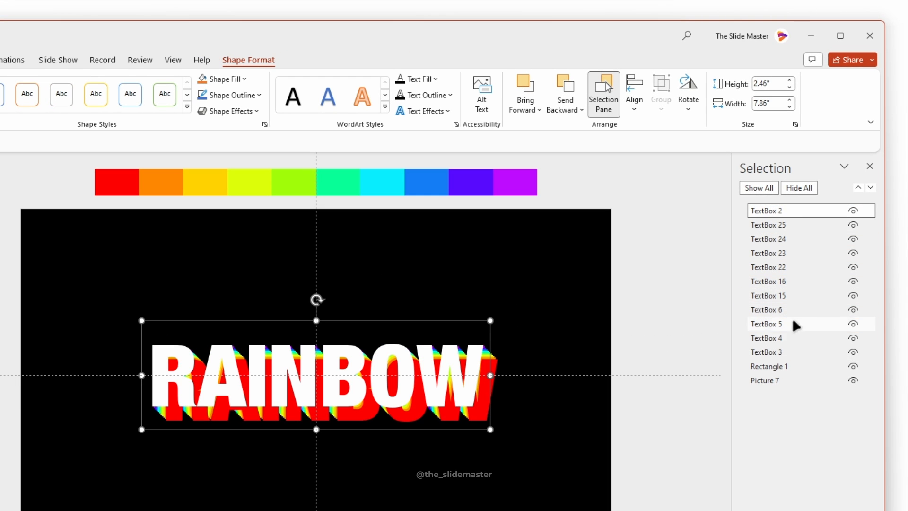
mouse_move(788, 347)
mouse_down()
mouse_move(799, 219)
mouse_move(791, 331)
mouse_up()
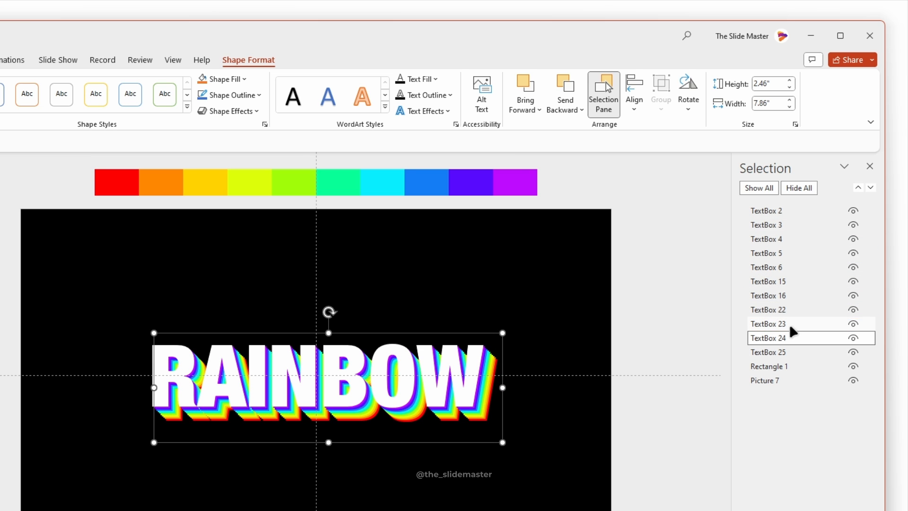
click(662, 307)
click(869, 166)
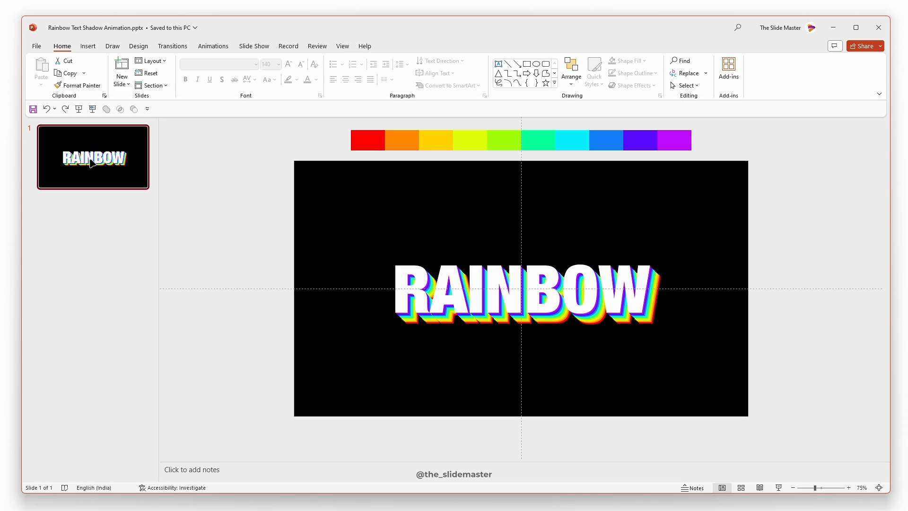
Step: Duplicate the RAINBOW slide and return to slide 1
right_click(90, 159)
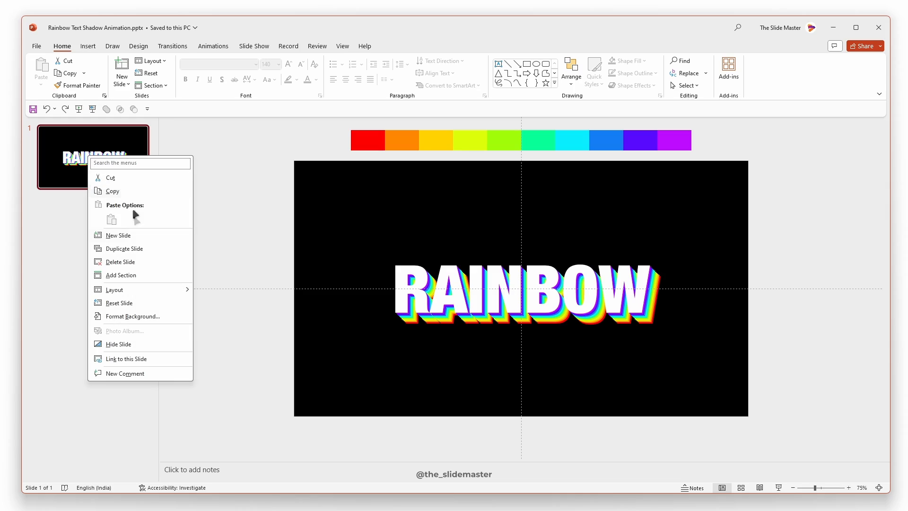
click(130, 248)
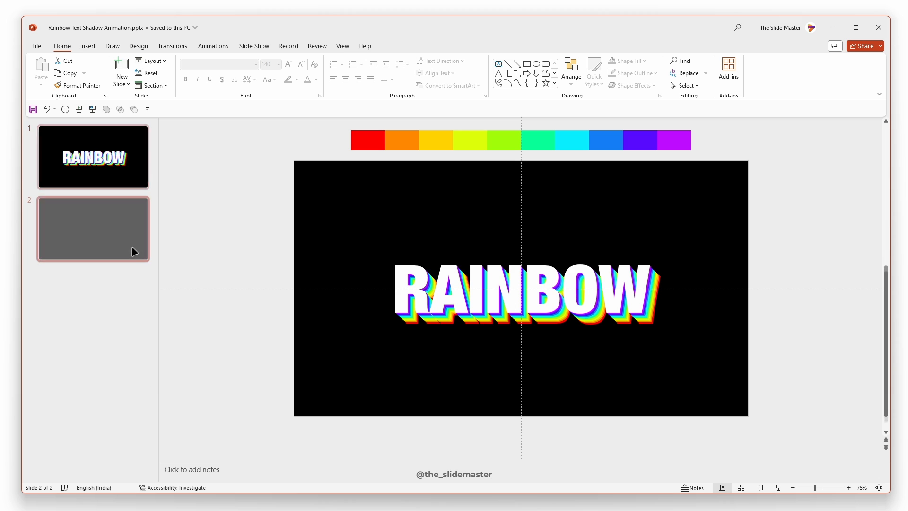
click(89, 161)
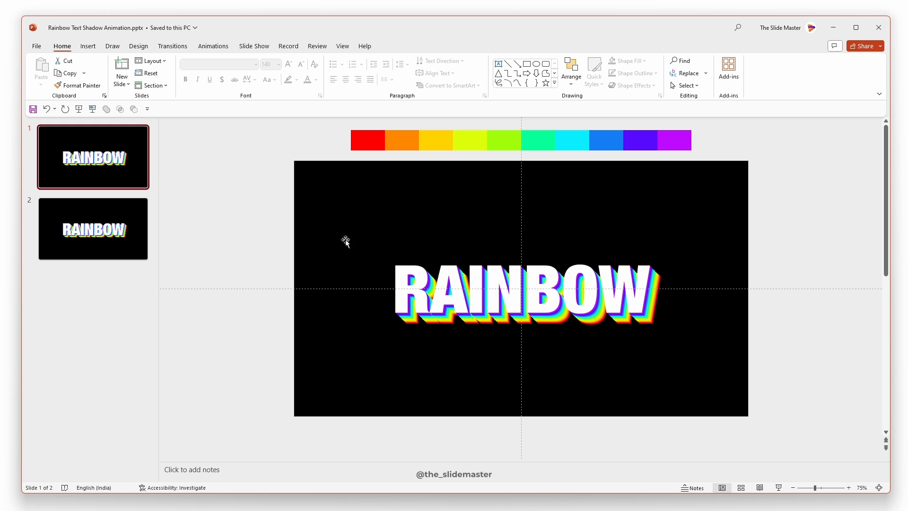
Step: On slide 1, align all coloured copies by centre and middle, excluding white TextBox 2, and move them exactly behind the white text
drag(247, 229, 797, 375)
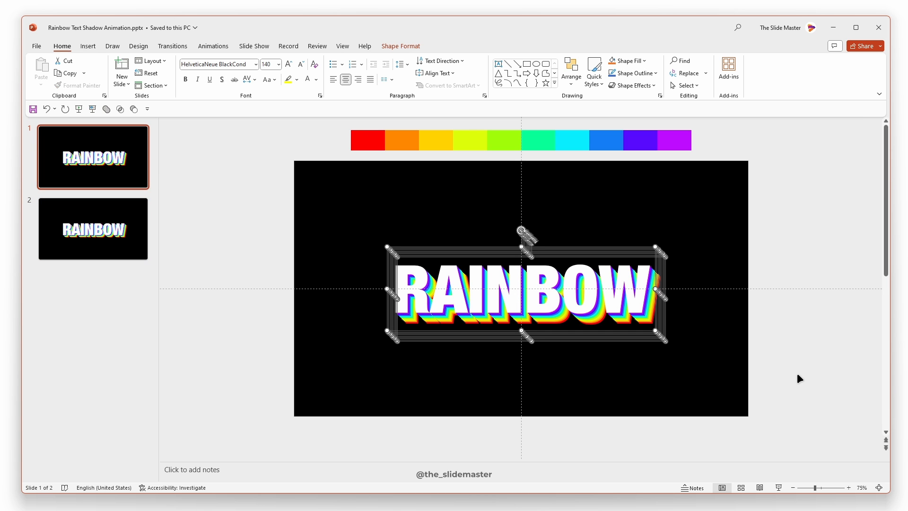
click(401, 46)
click(644, 97)
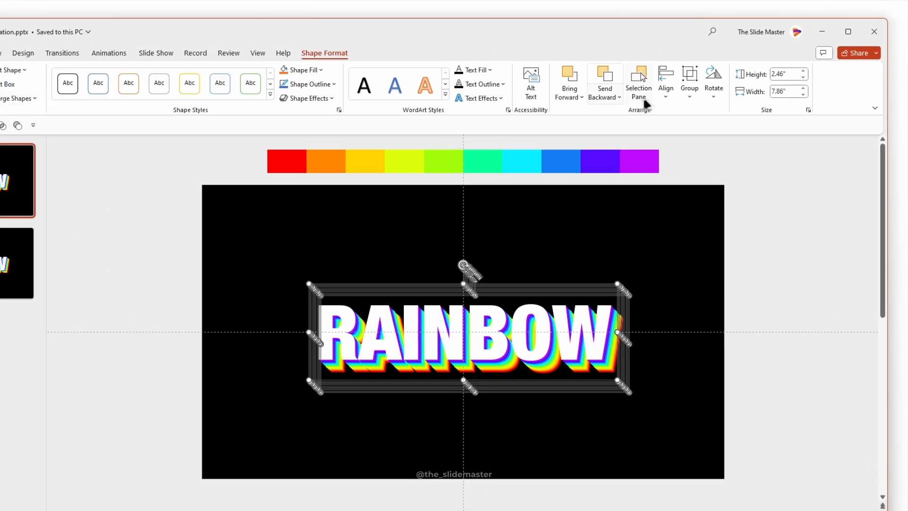
ctrl+click(805, 210)
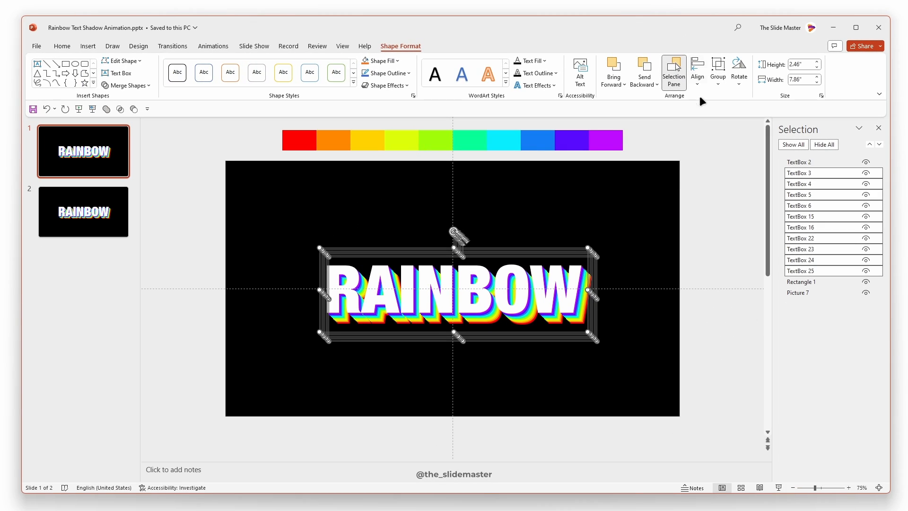
click(697, 71)
click(710, 111)
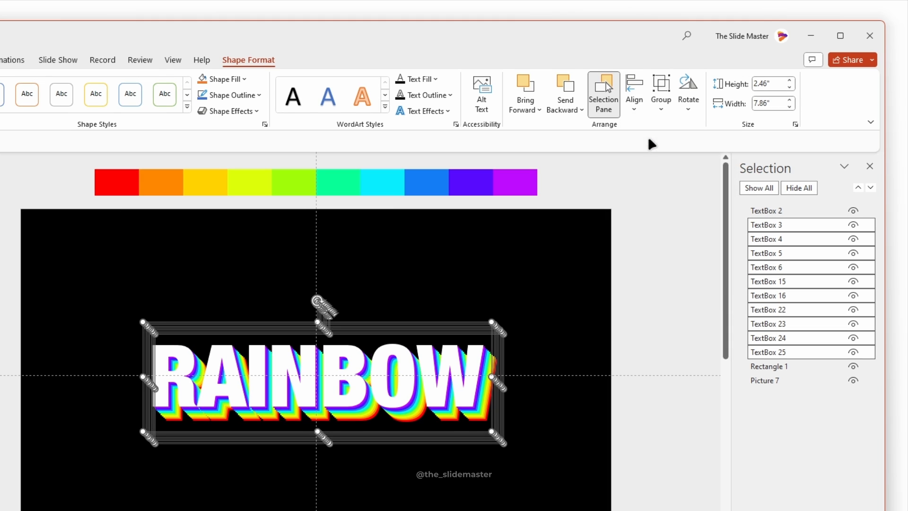
click(633, 97)
click(637, 197)
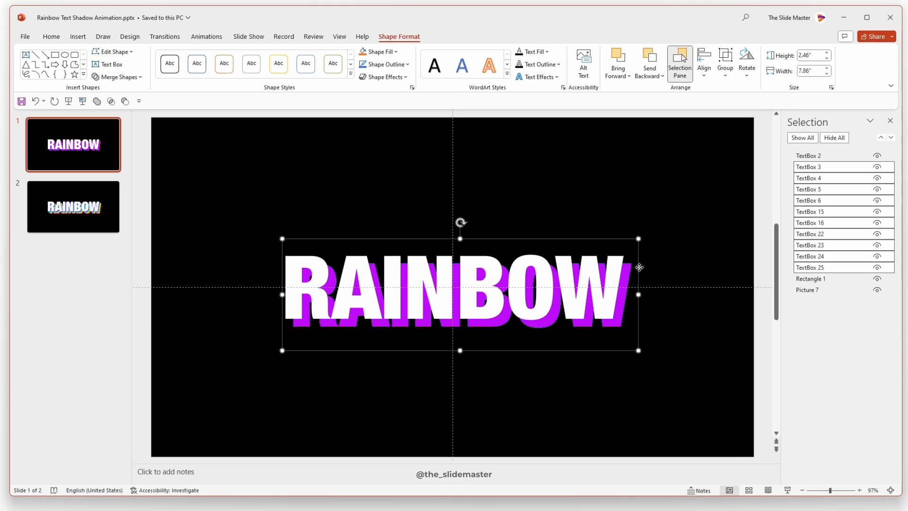
drag(634, 271, 625, 263)
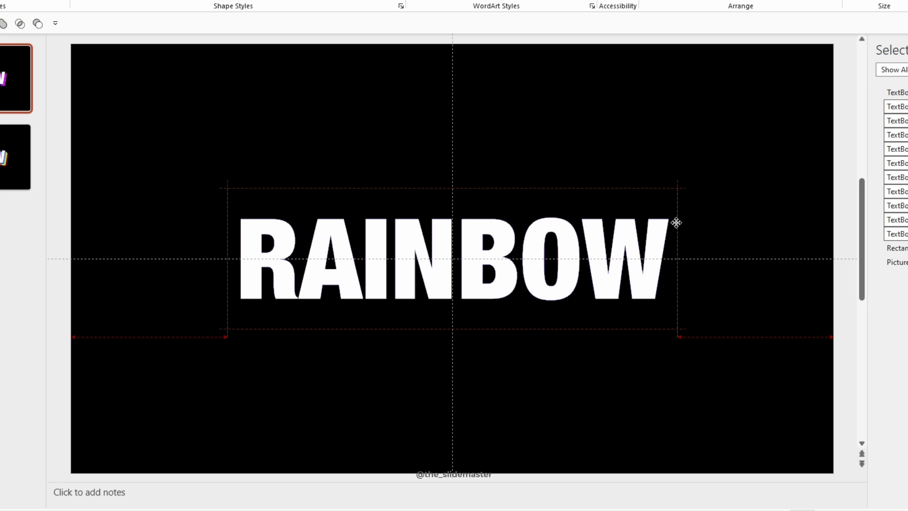
drag(676, 223, 676, 222)
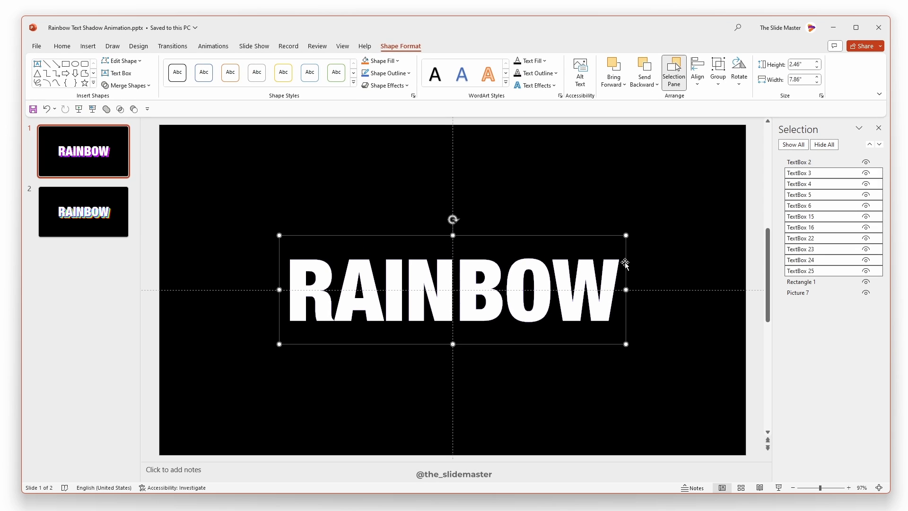
Step: Apply the Morph transition to slides 1 and 2
click(89, 277)
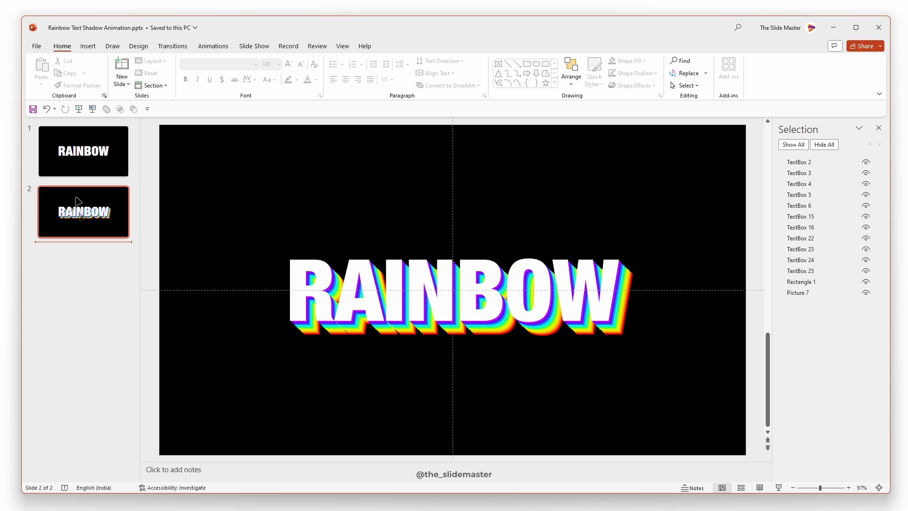
click(81, 158)
shift+click(78, 208)
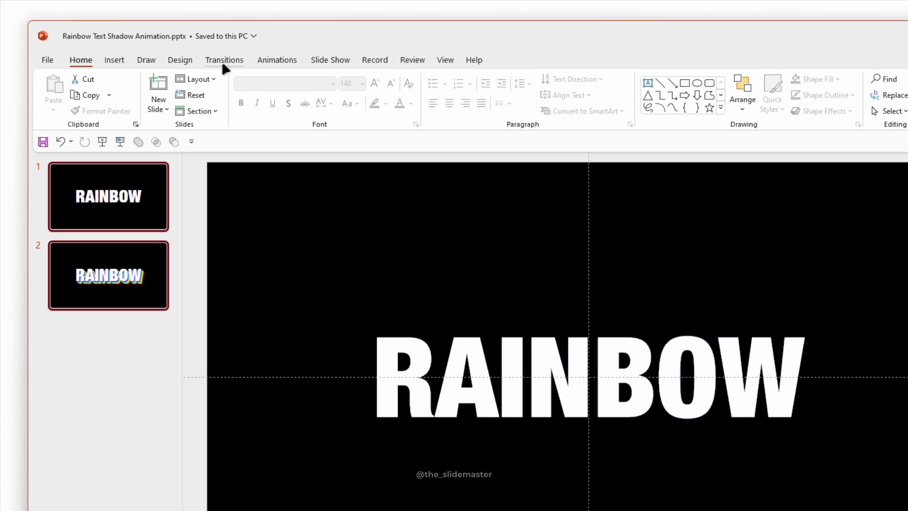
click(225, 66)
click(158, 93)
Step: Set the Morph transition duration of both slides to 00.50 seconds
click(124, 202)
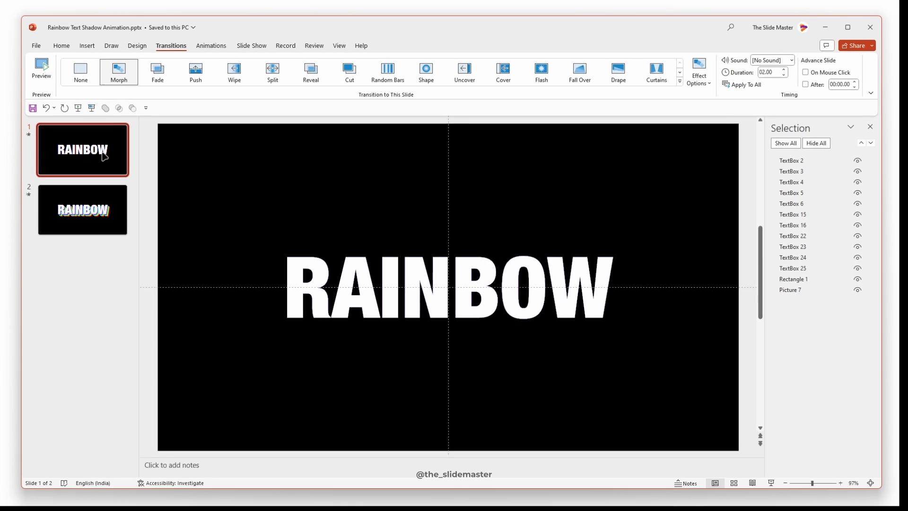
click(97, 210)
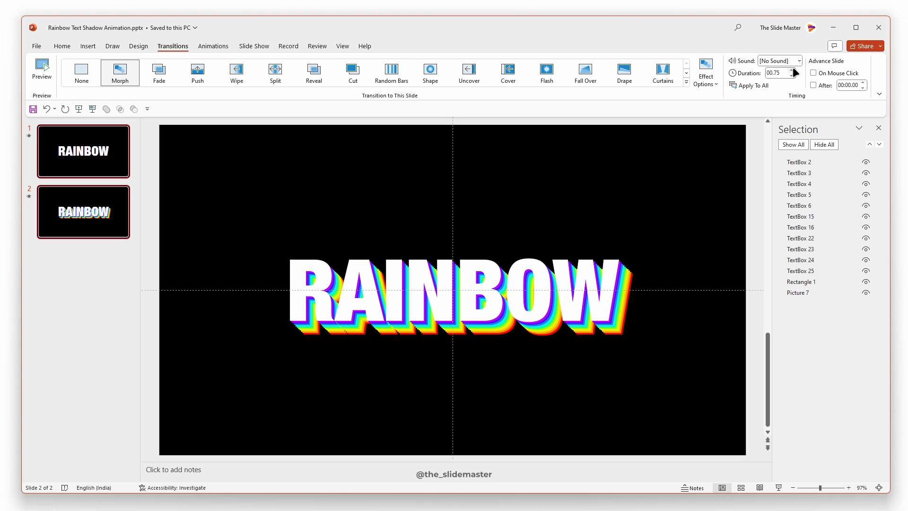
click(792, 75)
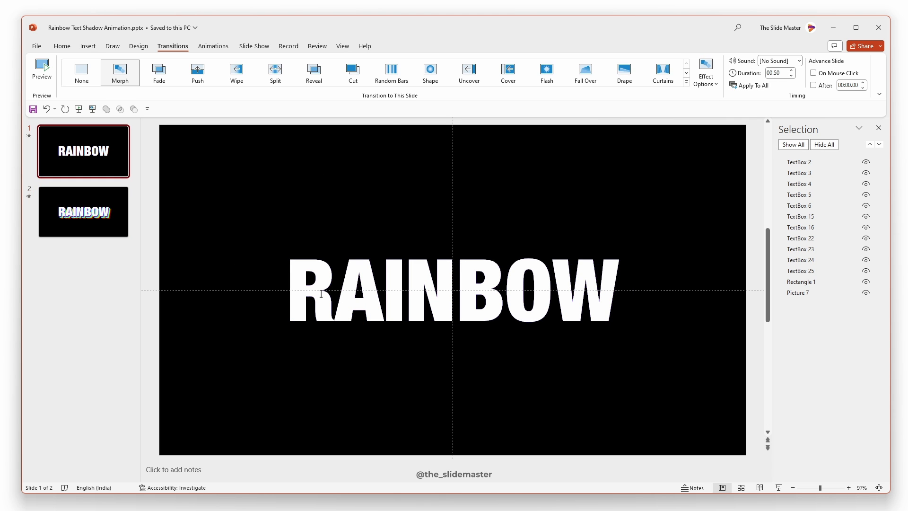
Step: Give the white RAINBOW text on slide 1 a mouse-over action that hyperlinks to Next Slide
click(321, 294)
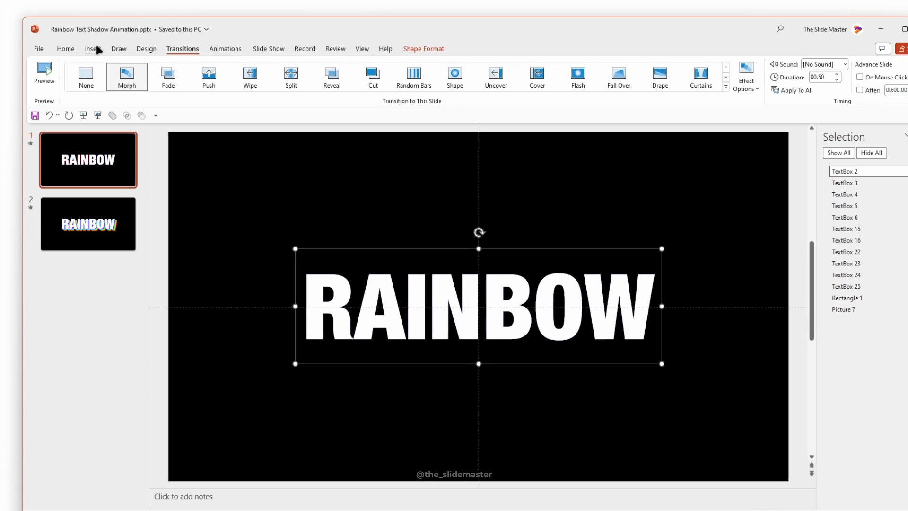
click(88, 46)
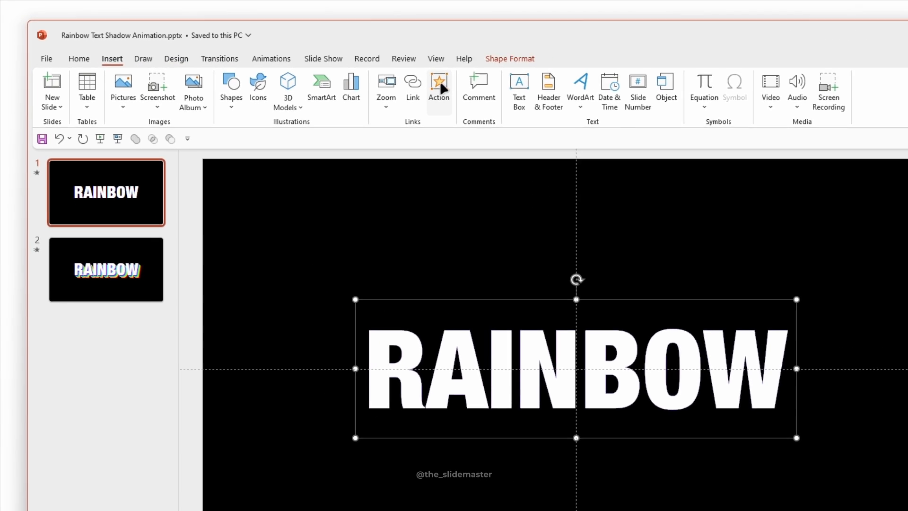
click(439, 90)
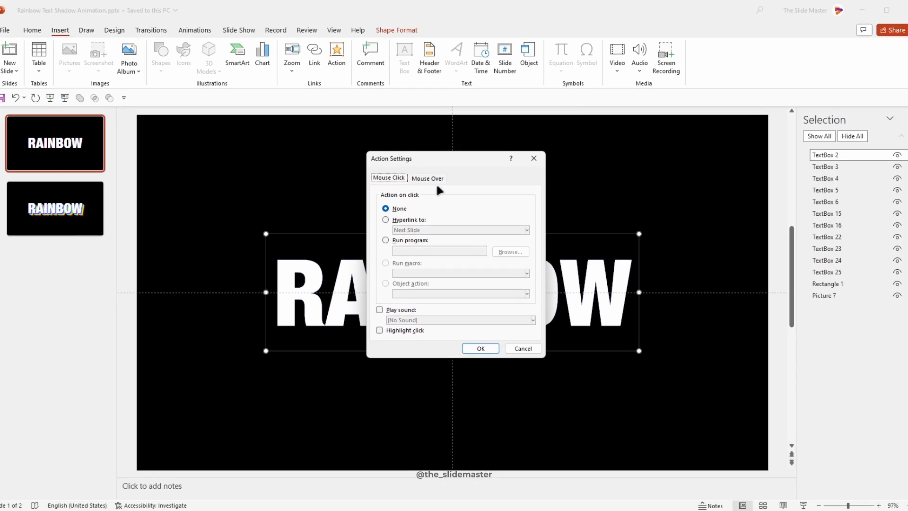
click(421, 179)
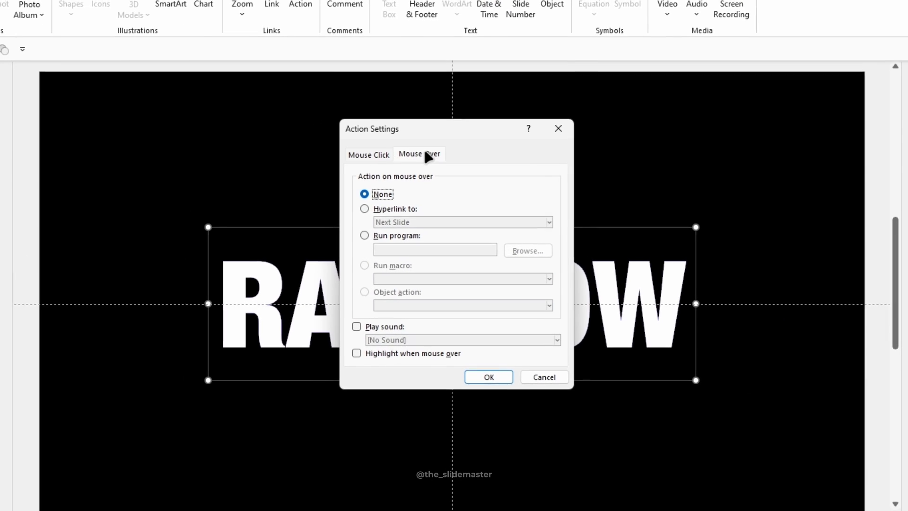
click(385, 210)
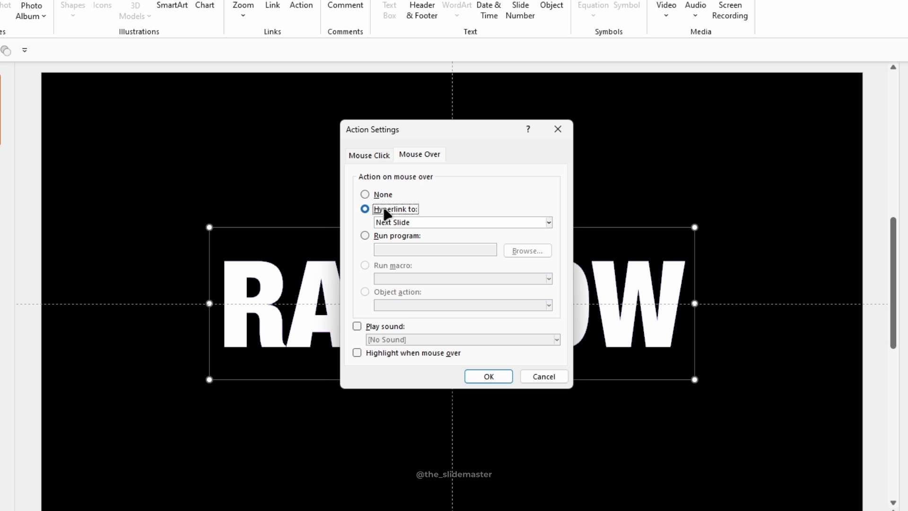
click(423, 222)
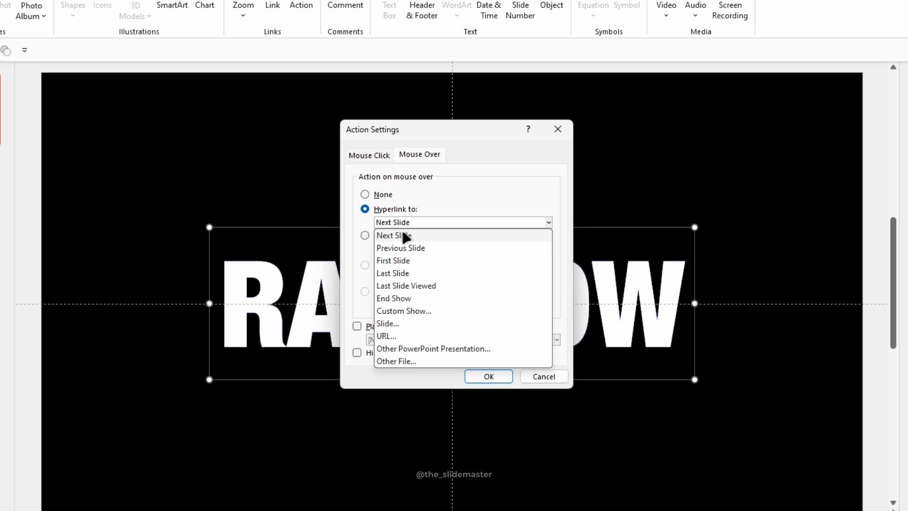
click(417, 235)
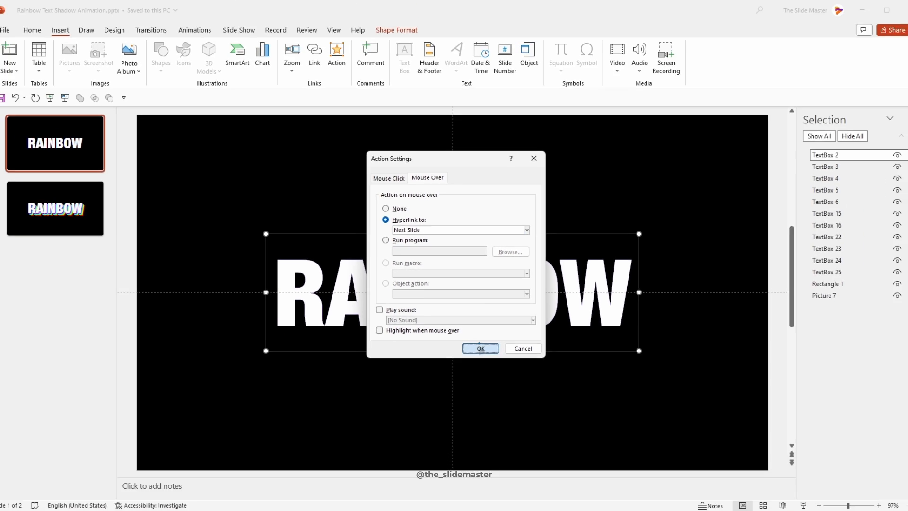
click(480, 348)
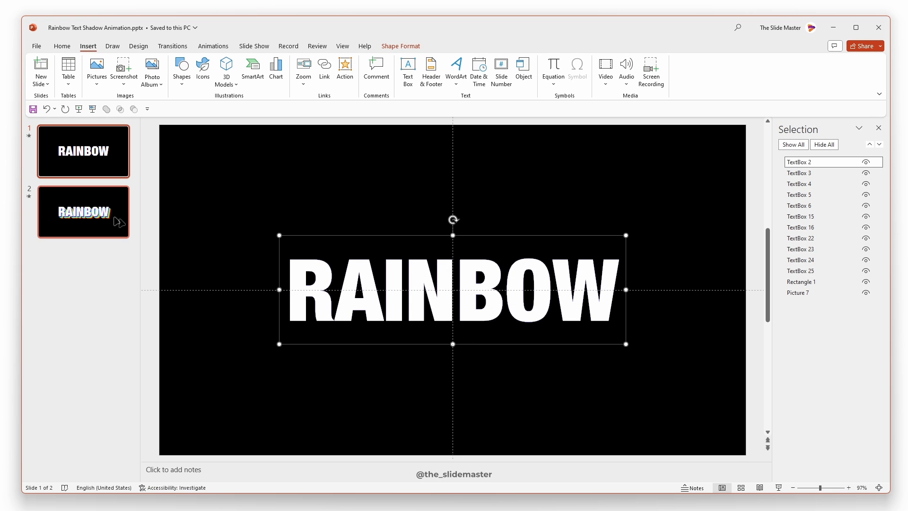
Step: Give the full-slide black rectangle behind the text on slide 2 a mouse-over action that hyperlinks to Previous Slide
click(112, 217)
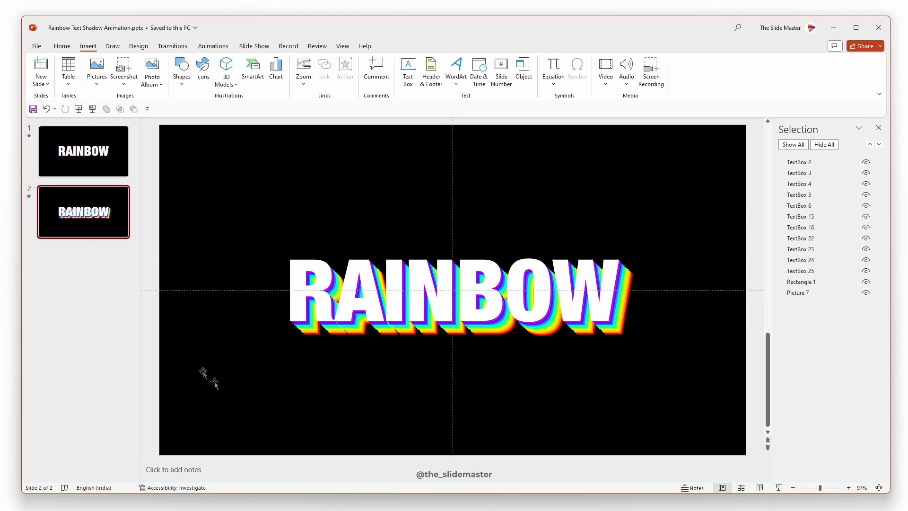
click(248, 409)
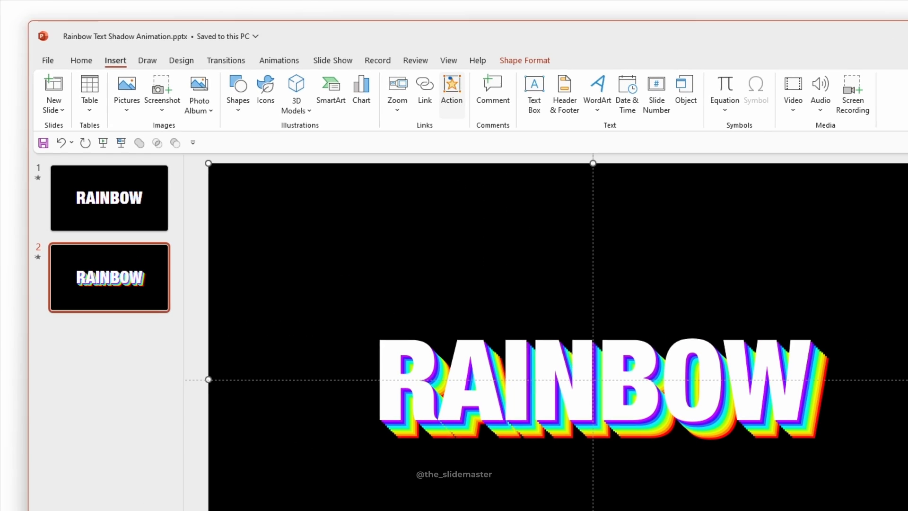
click(345, 67)
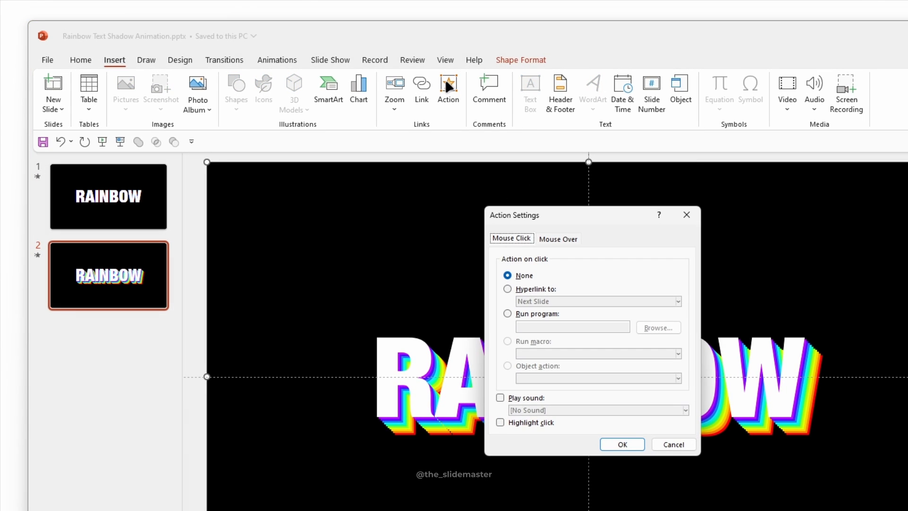
click(543, 240)
click(507, 289)
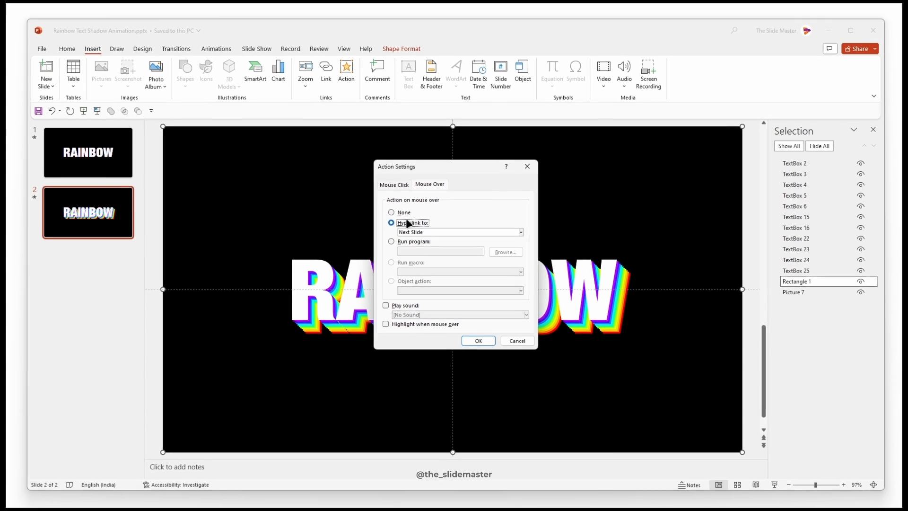
click(481, 232)
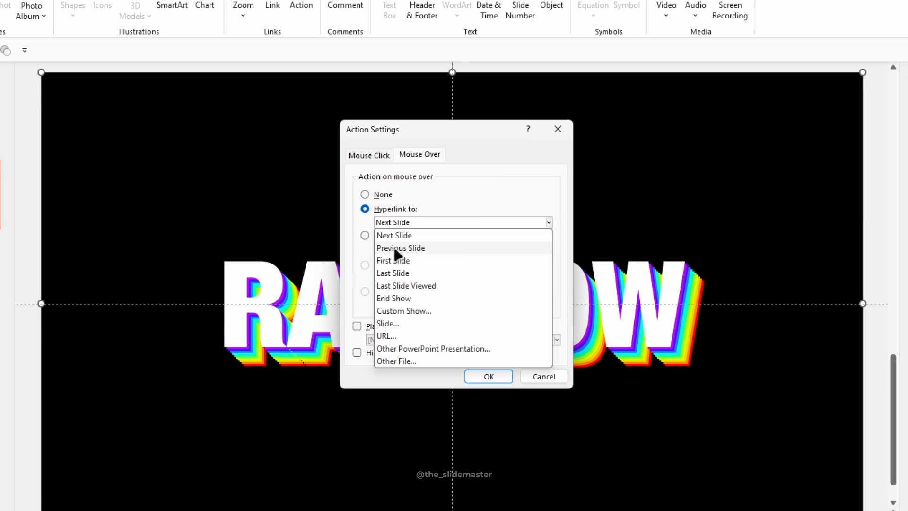
click(422, 248)
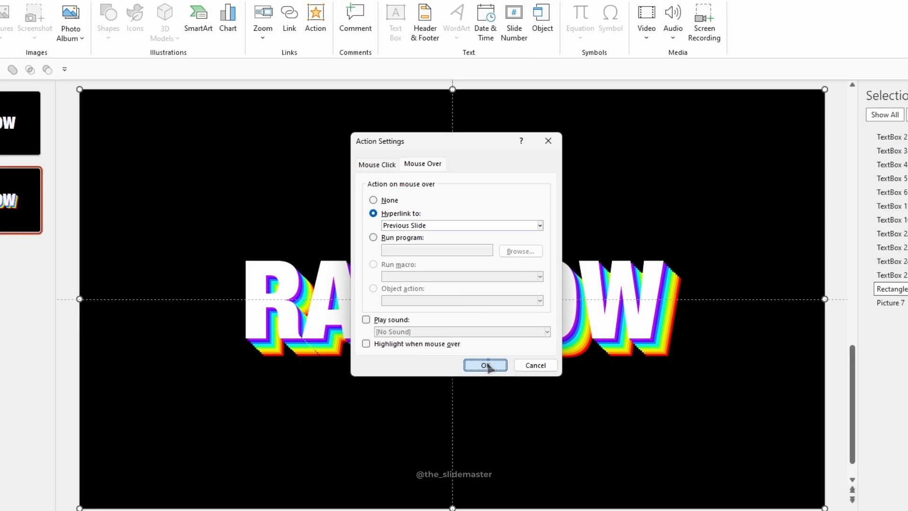
click(490, 377)
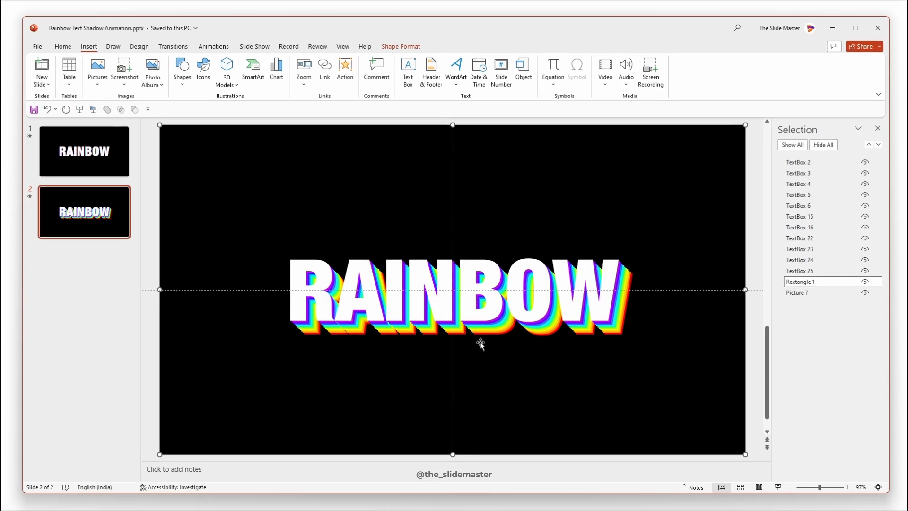
Step: Start the slide show from the first slide to preview the hover-triggered rainbow shadow animation
click(78, 108)
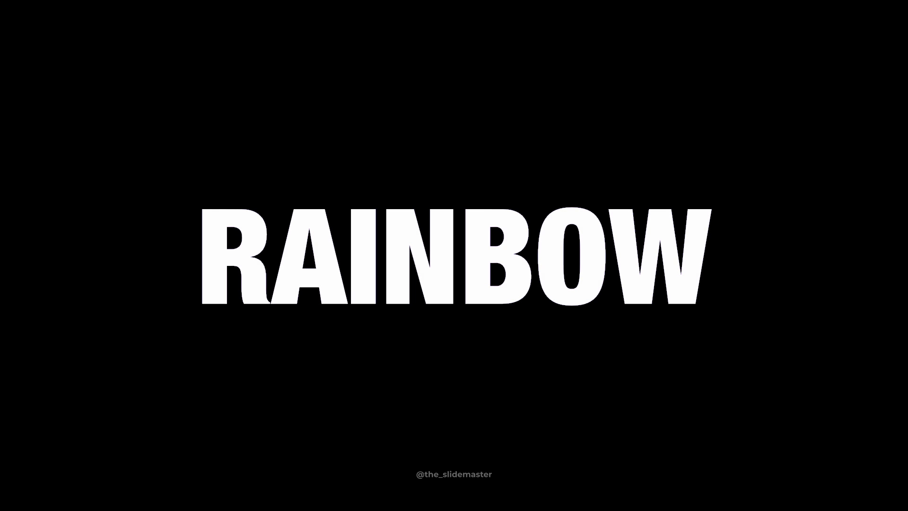